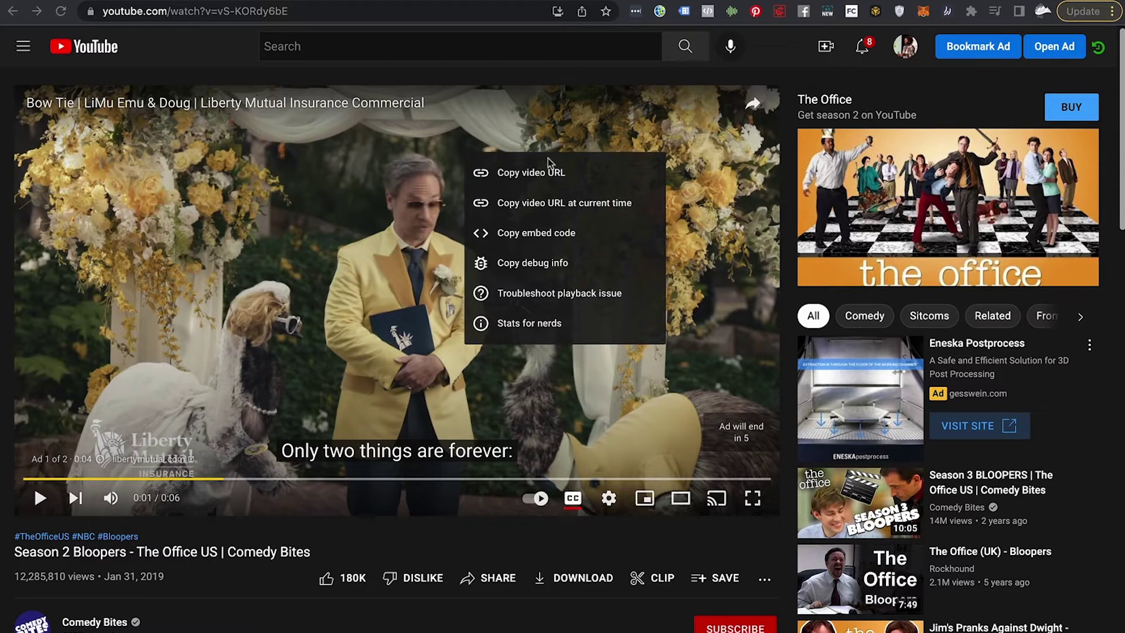
Open the copied Bow Tie ad's URL in a new tab and scroll its watch page.
click(546, 173)
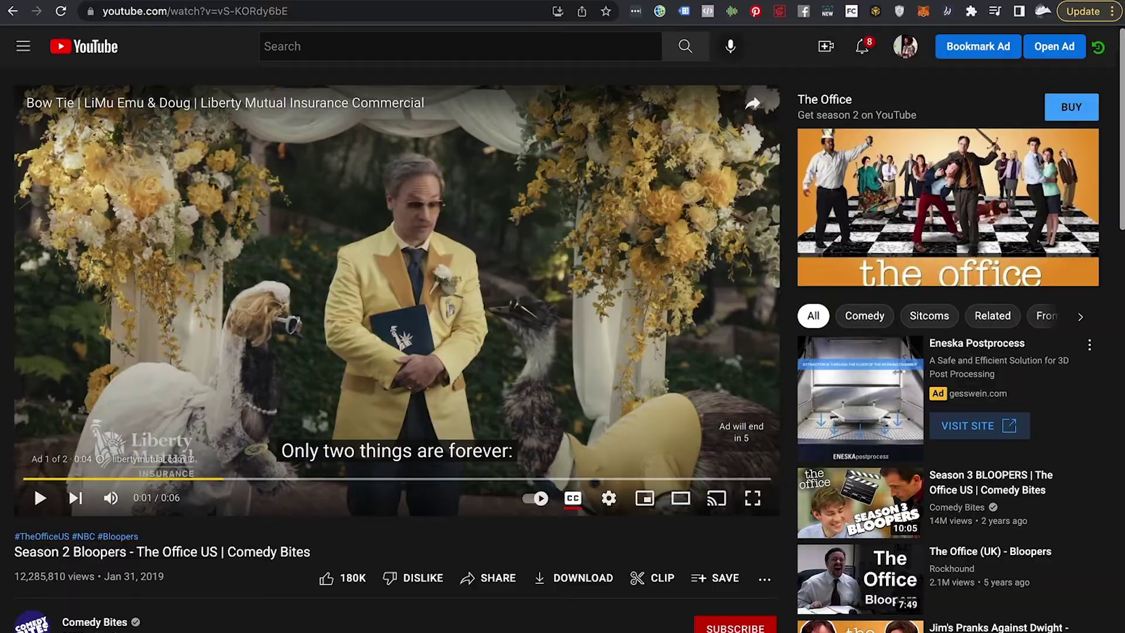
key(super+t)
key(super+v)
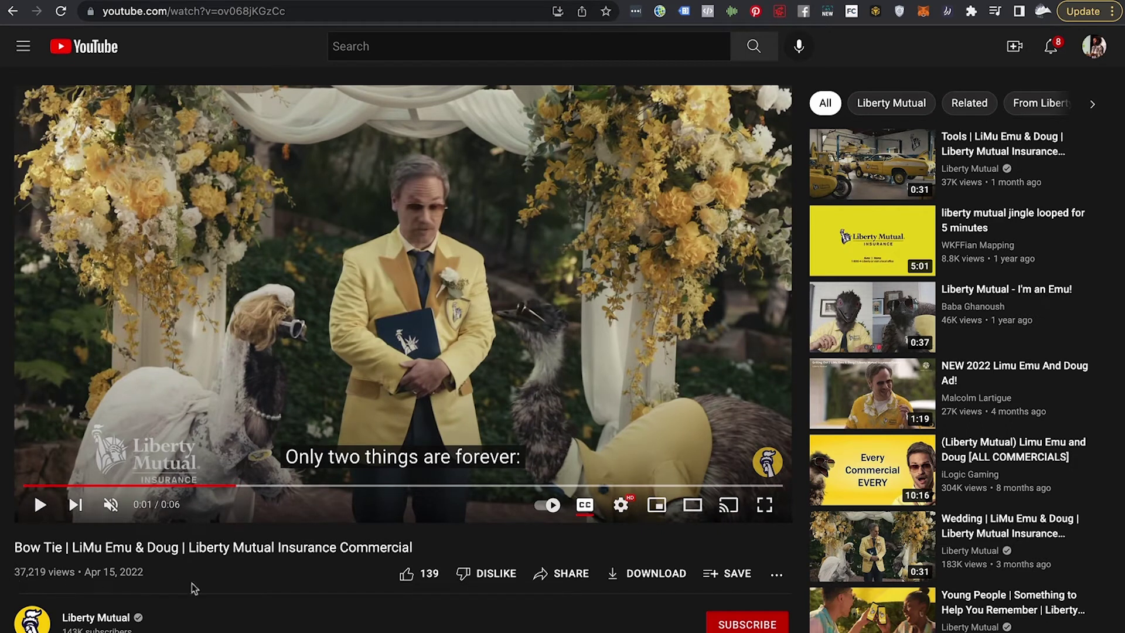
scroll(296, 474, down, 7)
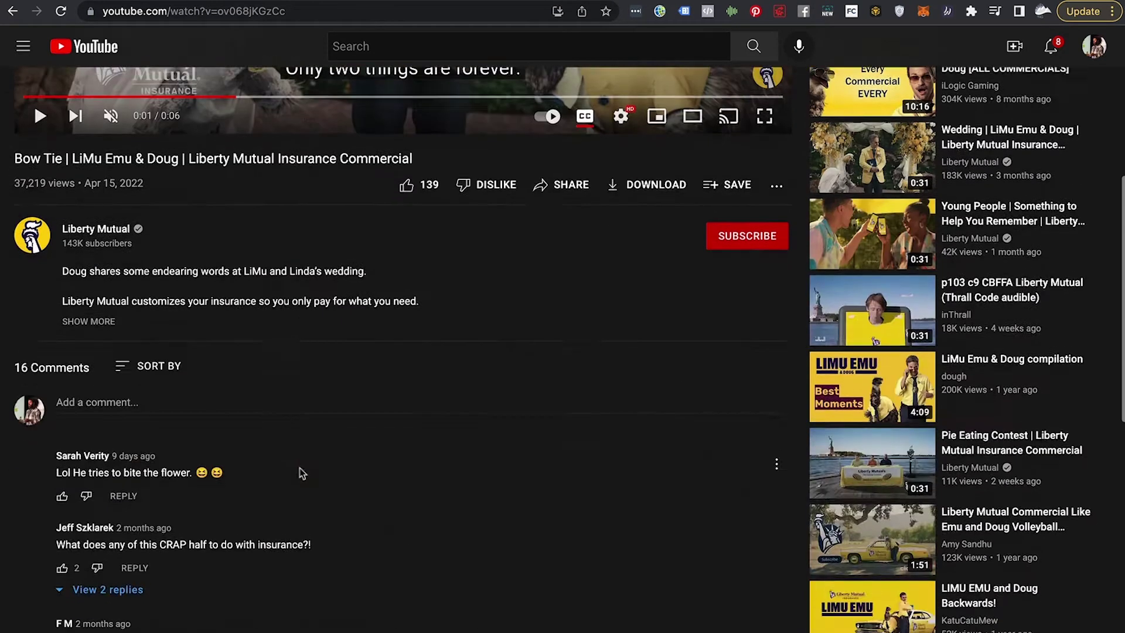
scroll(300, 468, up, 7)
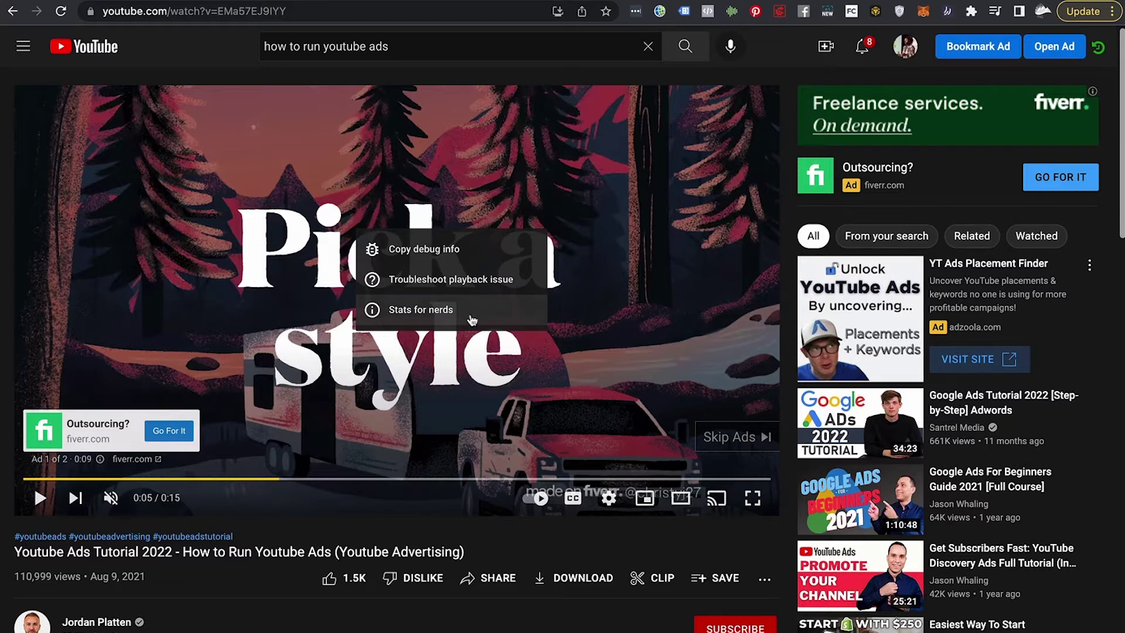
Copy video ID WqJ45lU4Ctg from Stats for nerds, then select the ID in the Bow Tie URL.
click(471, 320)
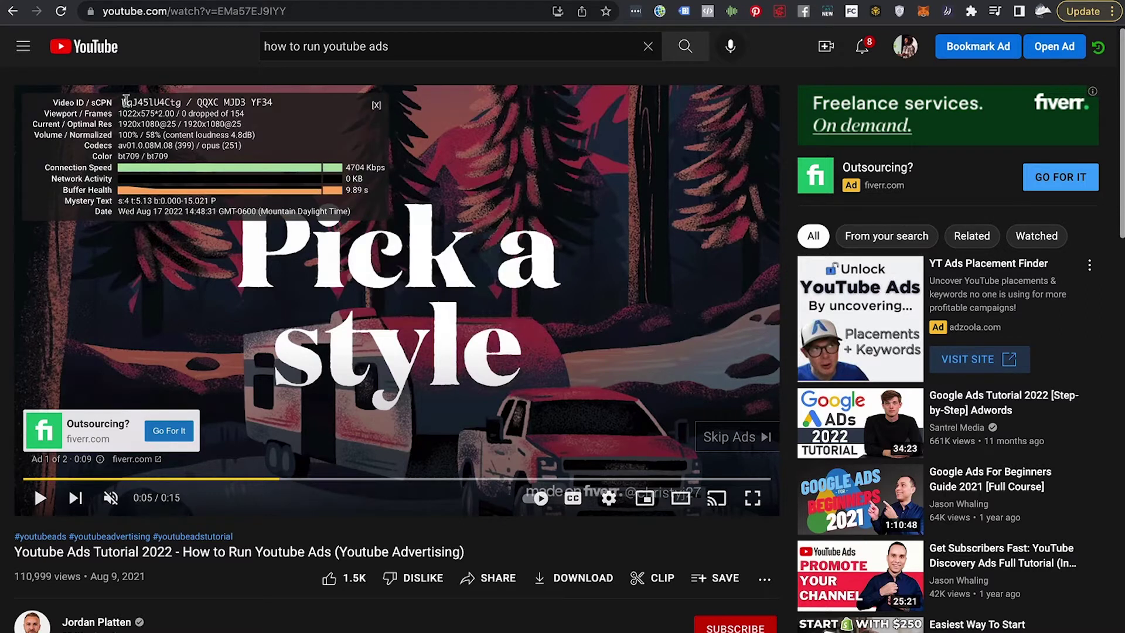
double_click(144, 101)
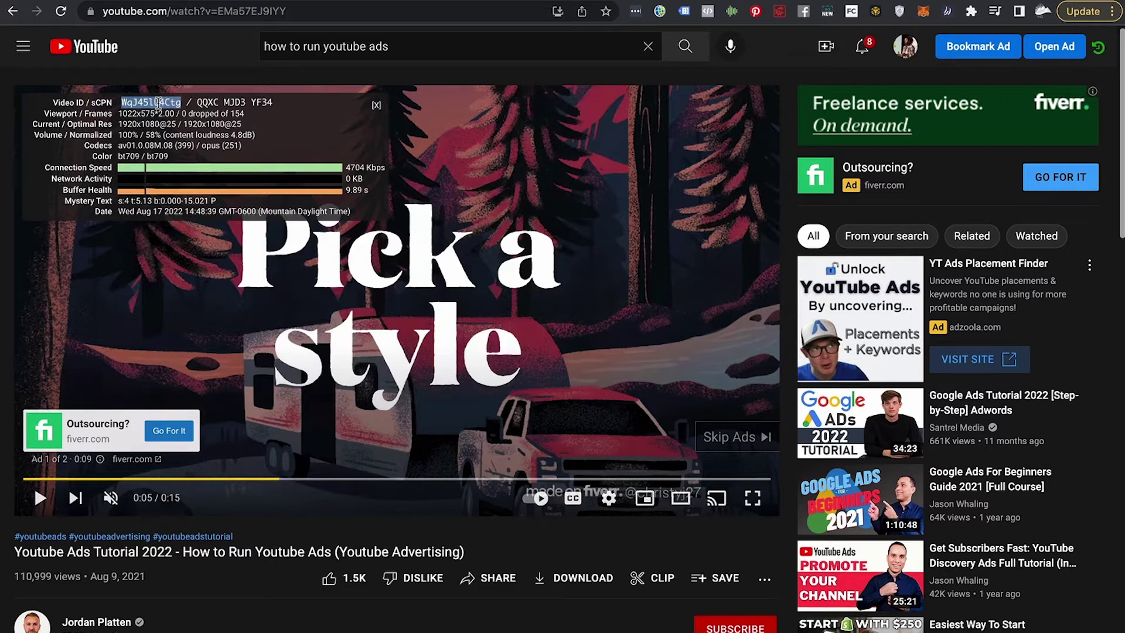
right_click(158, 102)
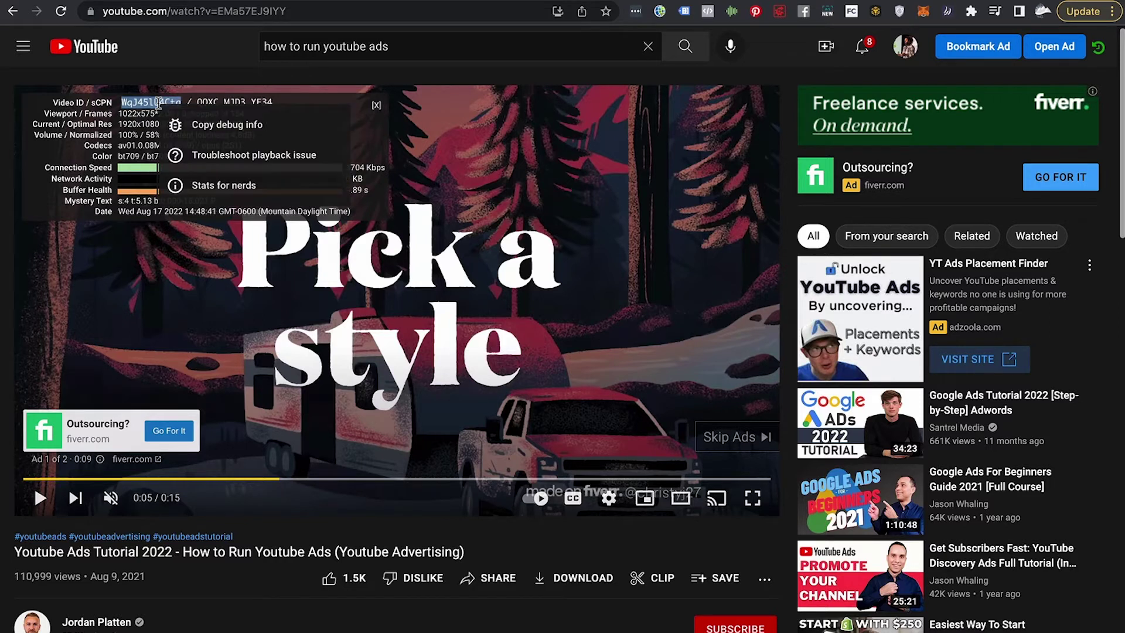
key(Escape)
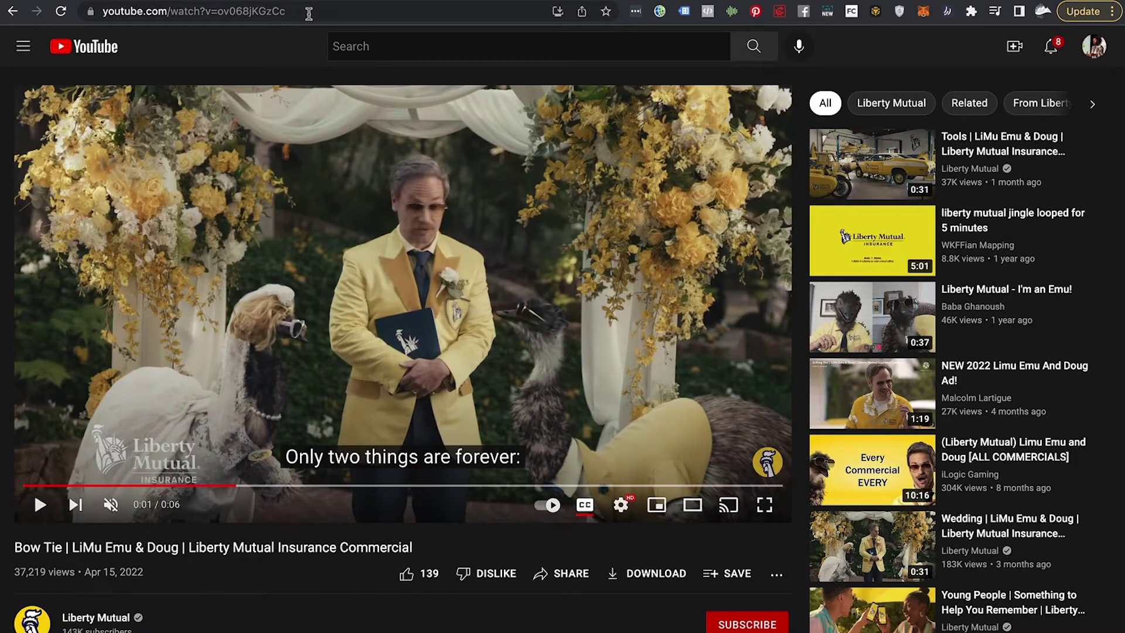
drag(309, 13, 223, 13)
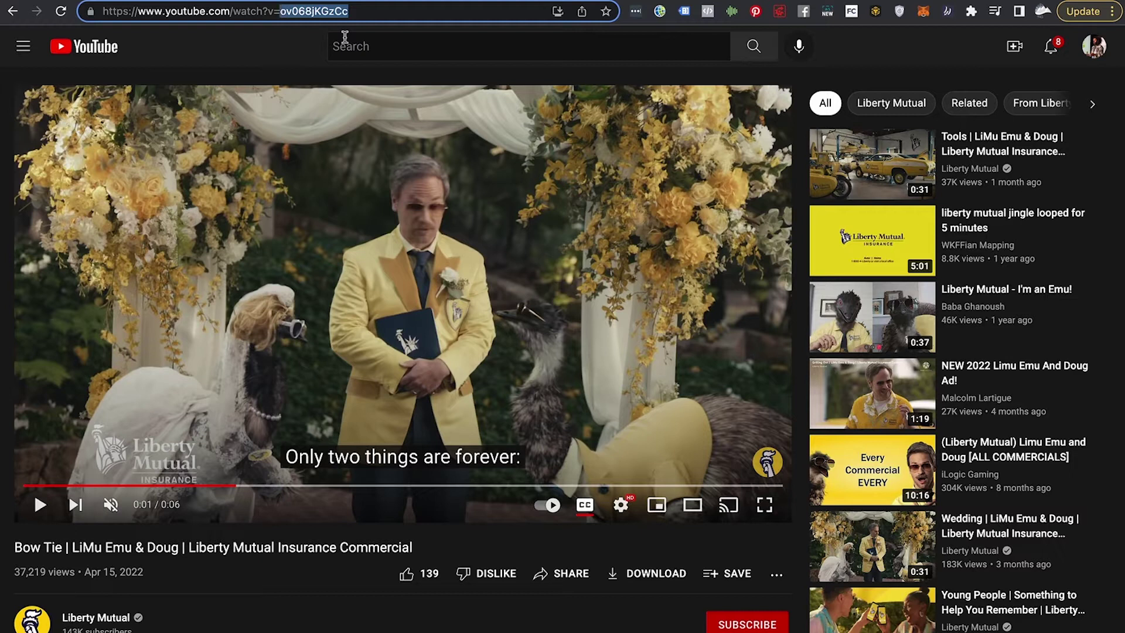
Replace the Bow Tie video ID in the URL with the Fiverr ID and load it.
key(BackSpace)
key(ctrl+v)
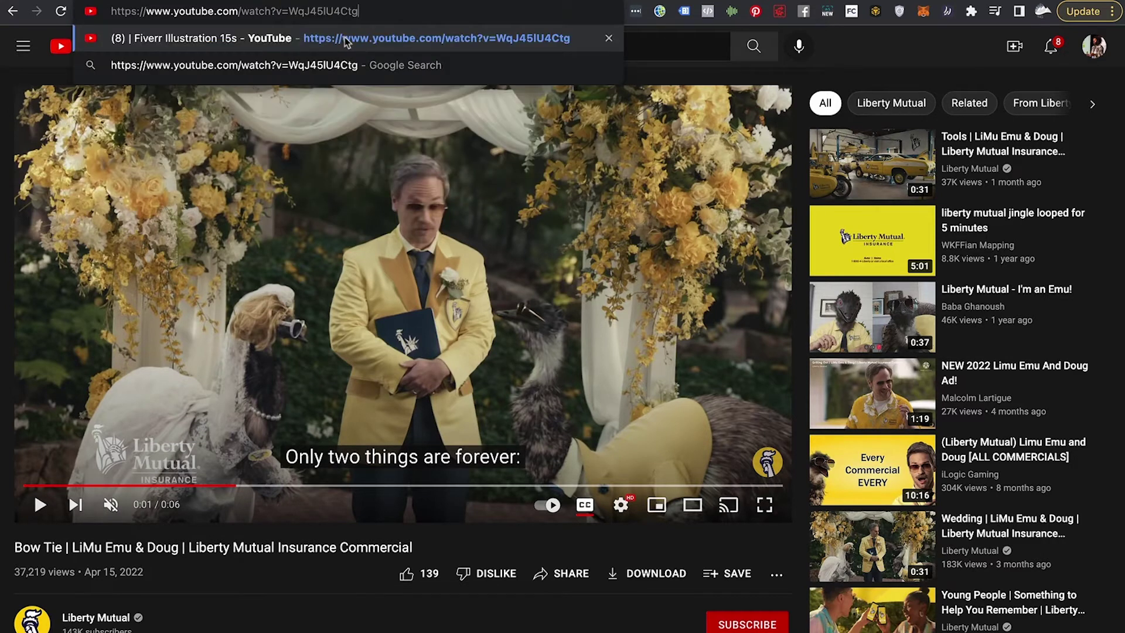
key(Return)
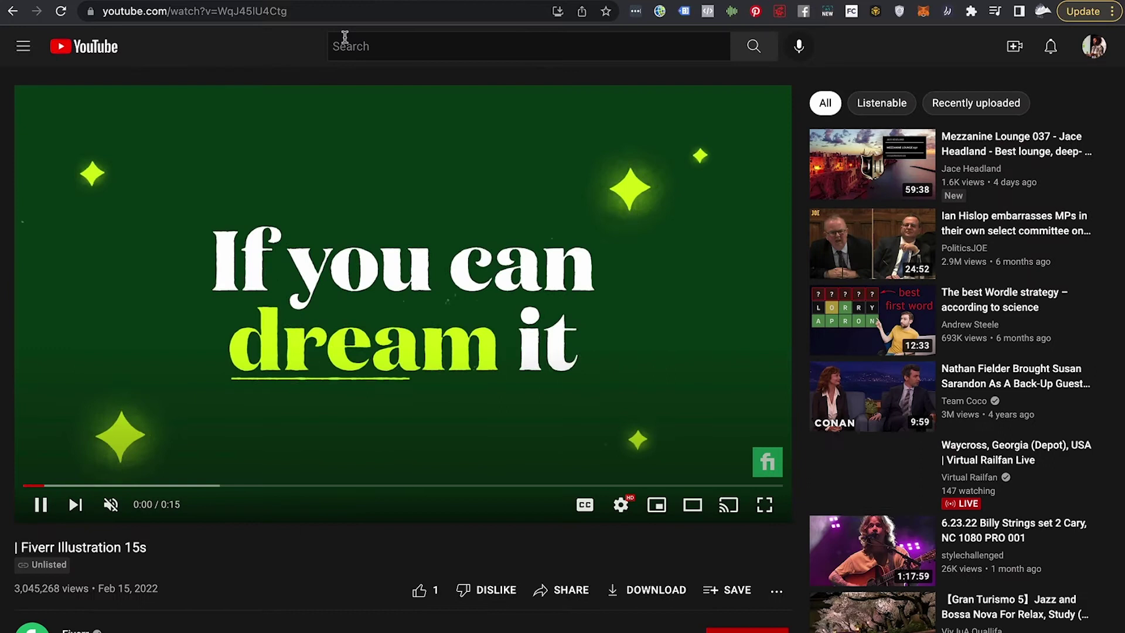
Pause the 'Fiverr Illustration 15s' video and expand its full description.
click(571, 222)
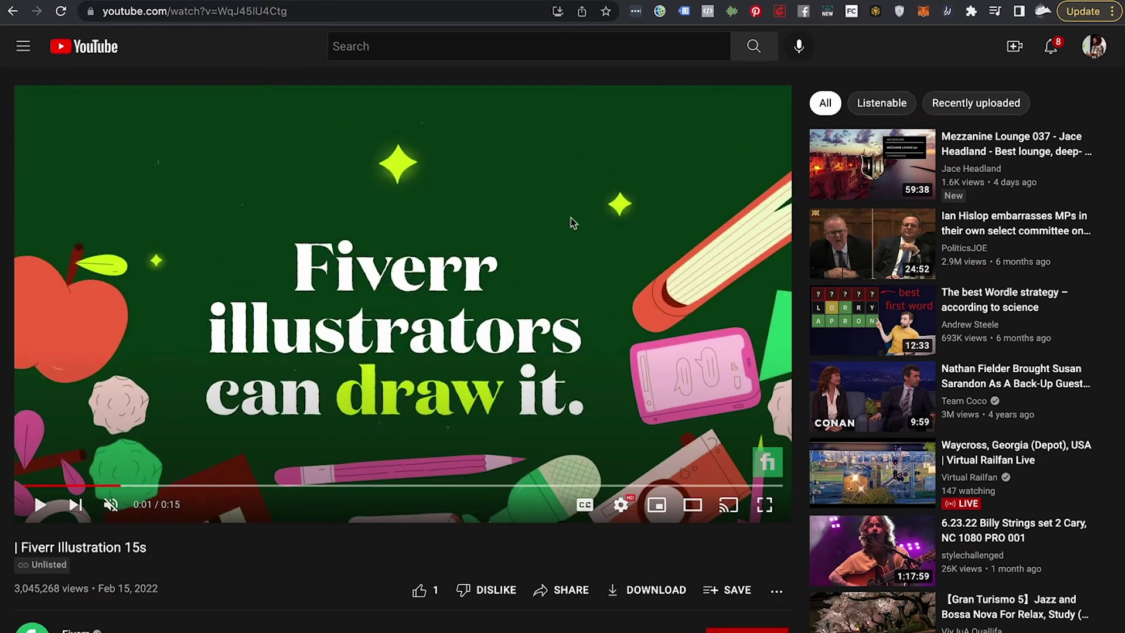
scroll(565, 325, down, 4)
click(103, 490)
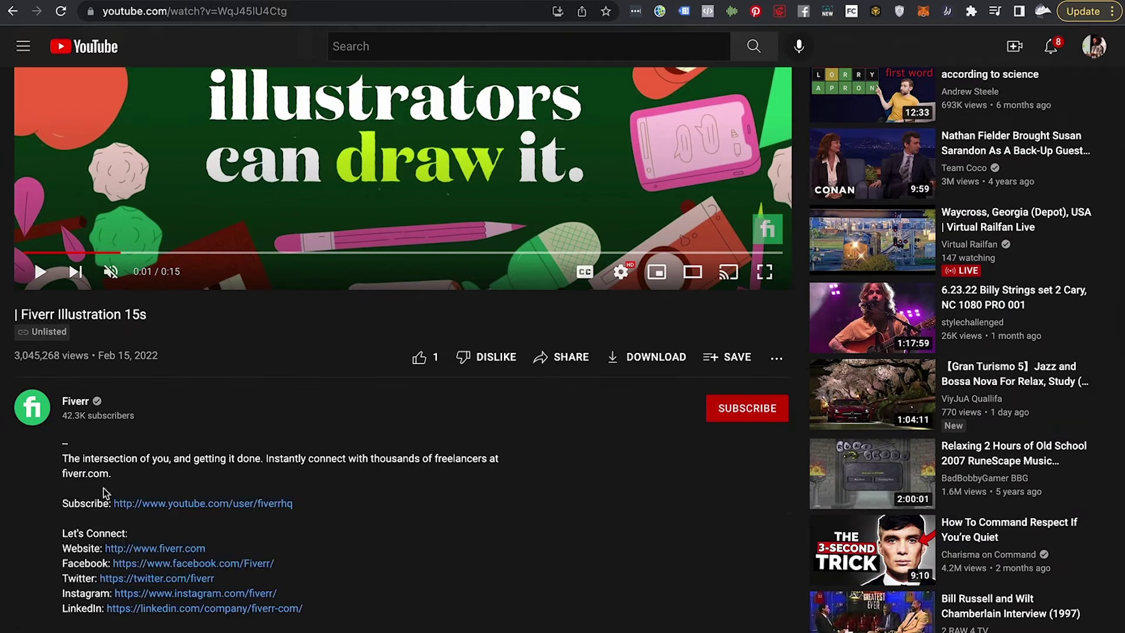
scroll(329, 521, down, 2)
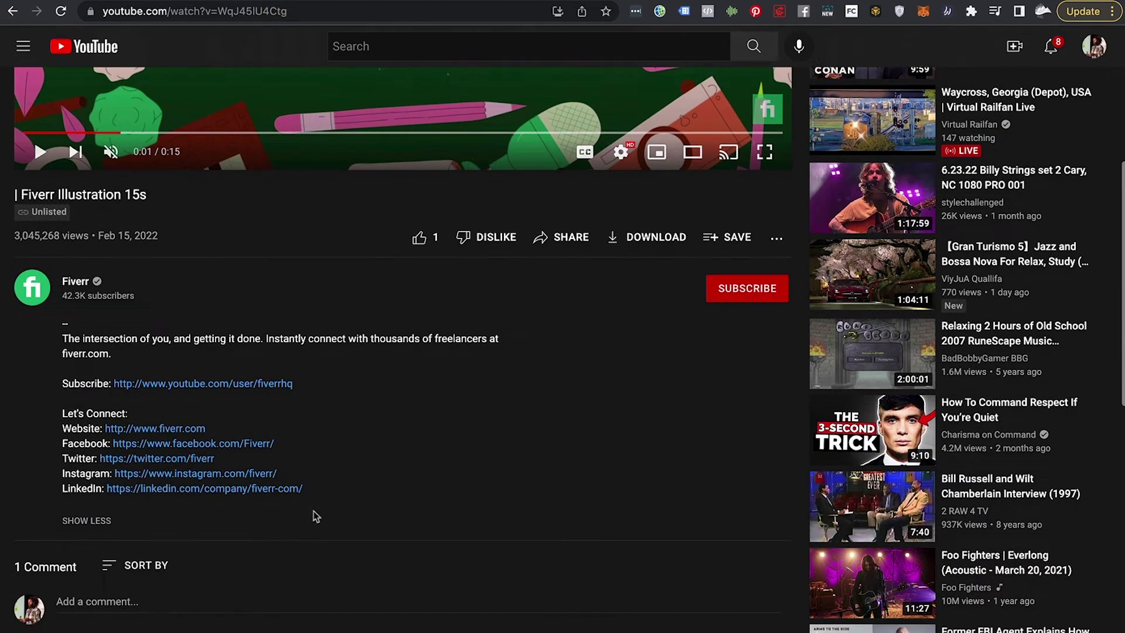
scroll(331, 385, up, 6)
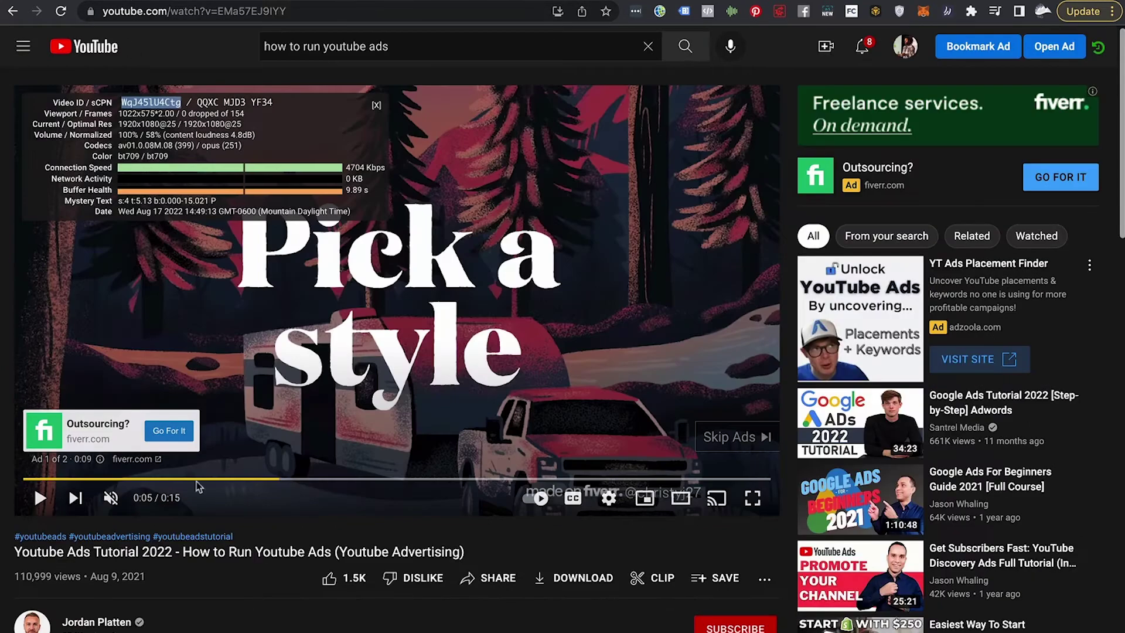
click(172, 433)
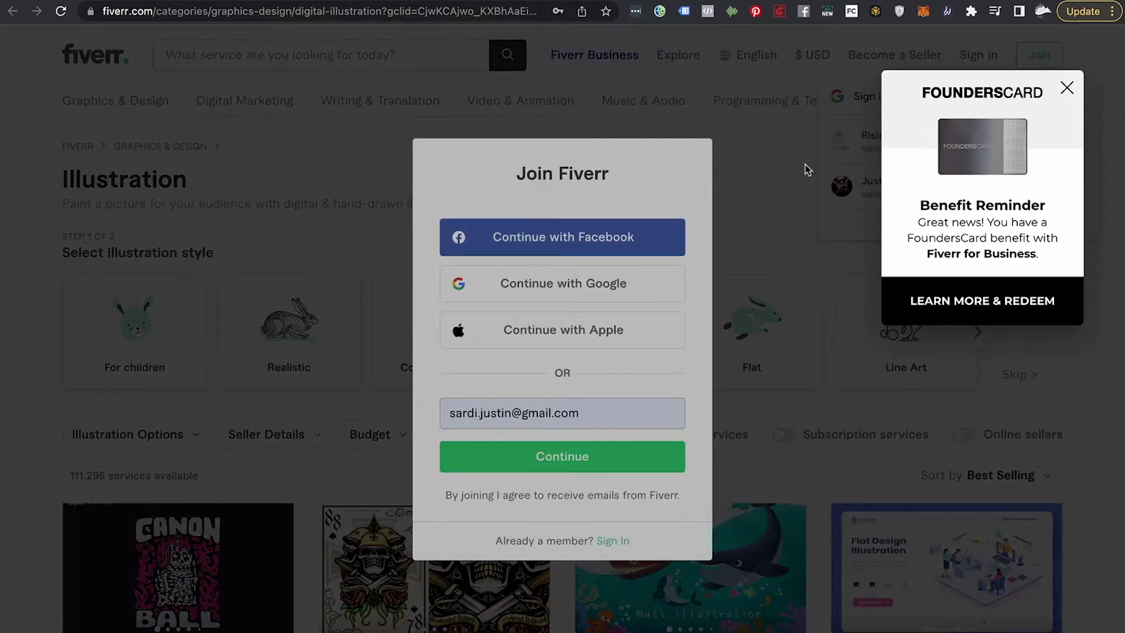
key(ctrl+w)
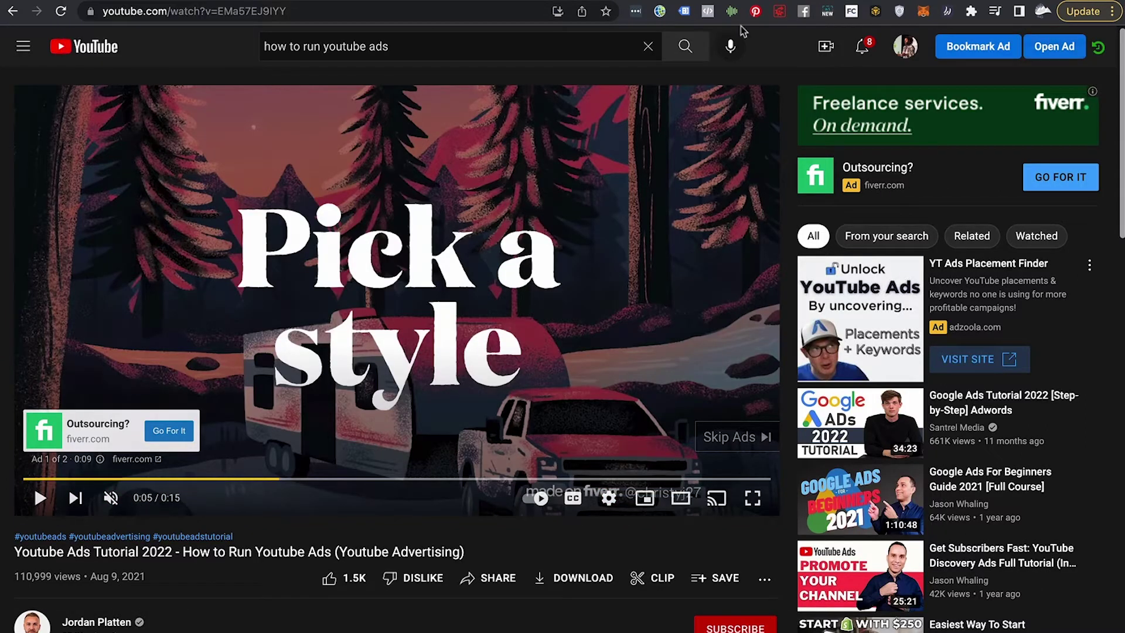
Bookmark the Fiverr Illustration 15s ad with the tag 'fiverr', save, and dismiss the notifications.
click(955, 50)
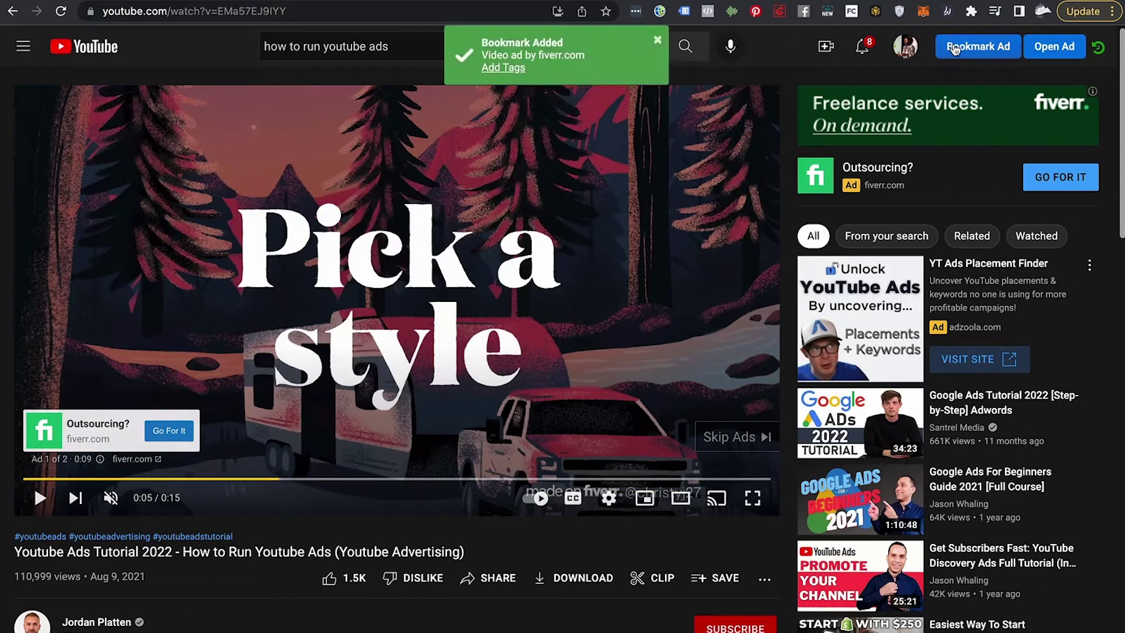
click(496, 69)
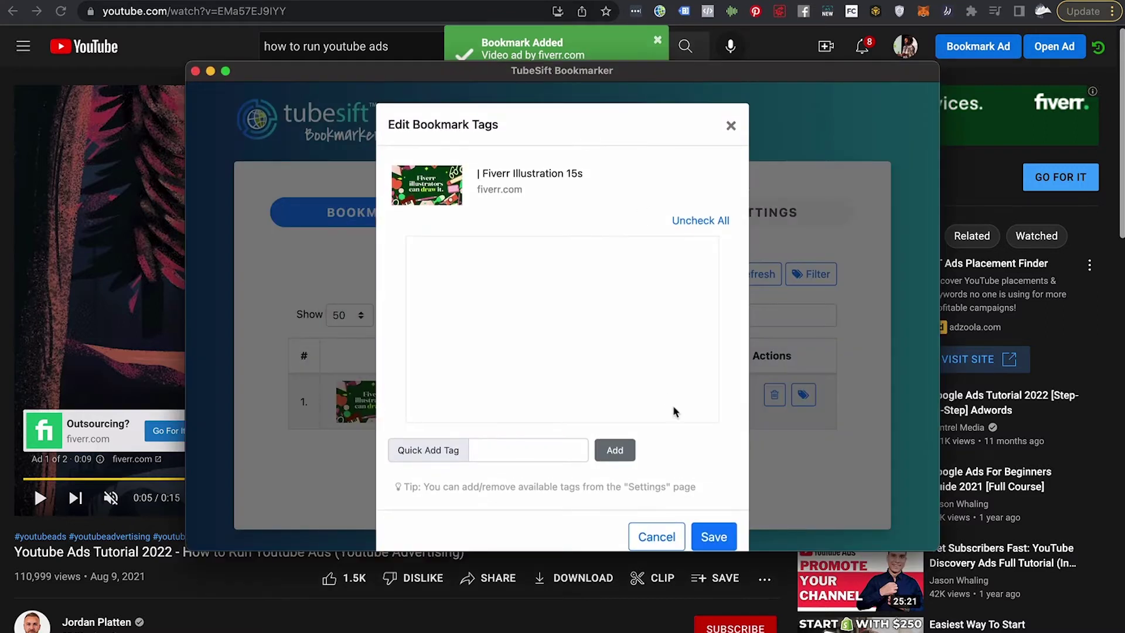
click(527, 449)
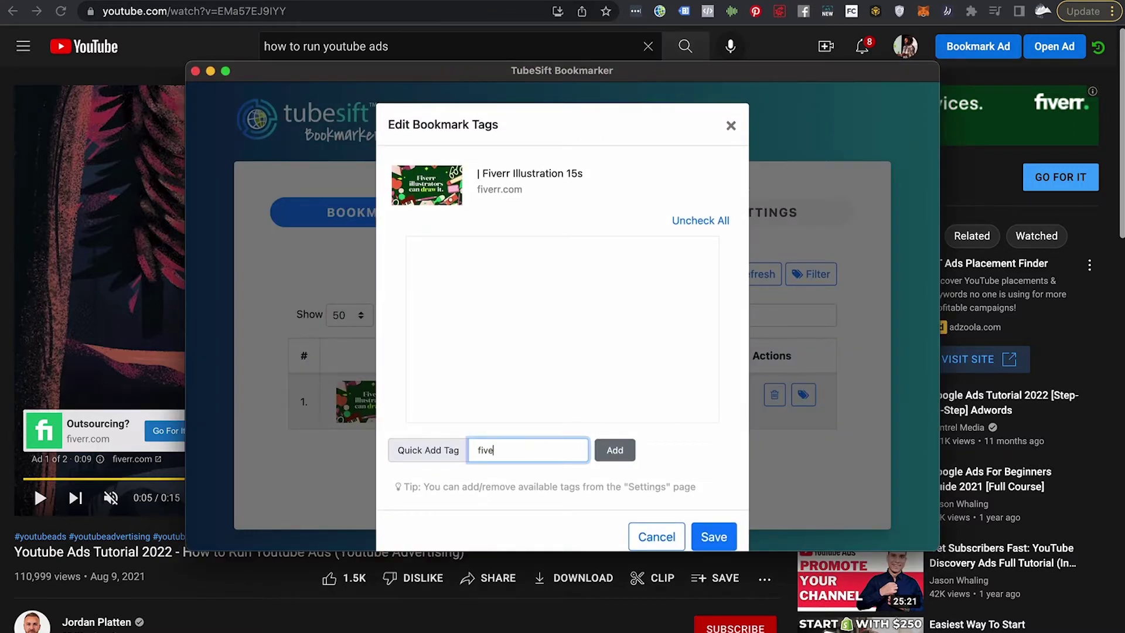
click(629, 455)
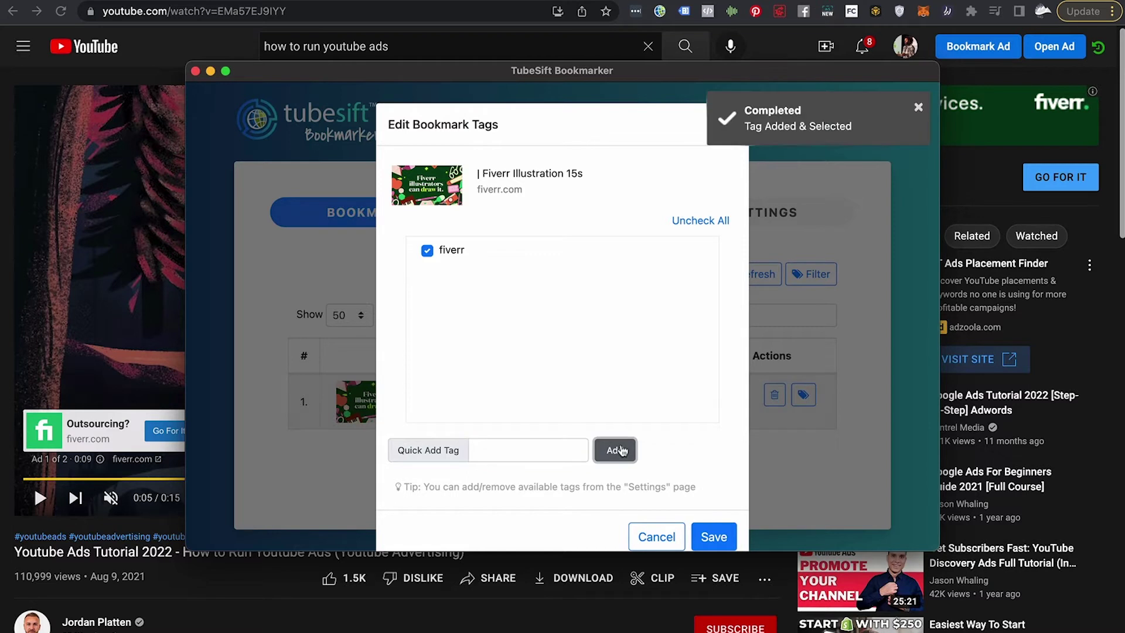
click(715, 538)
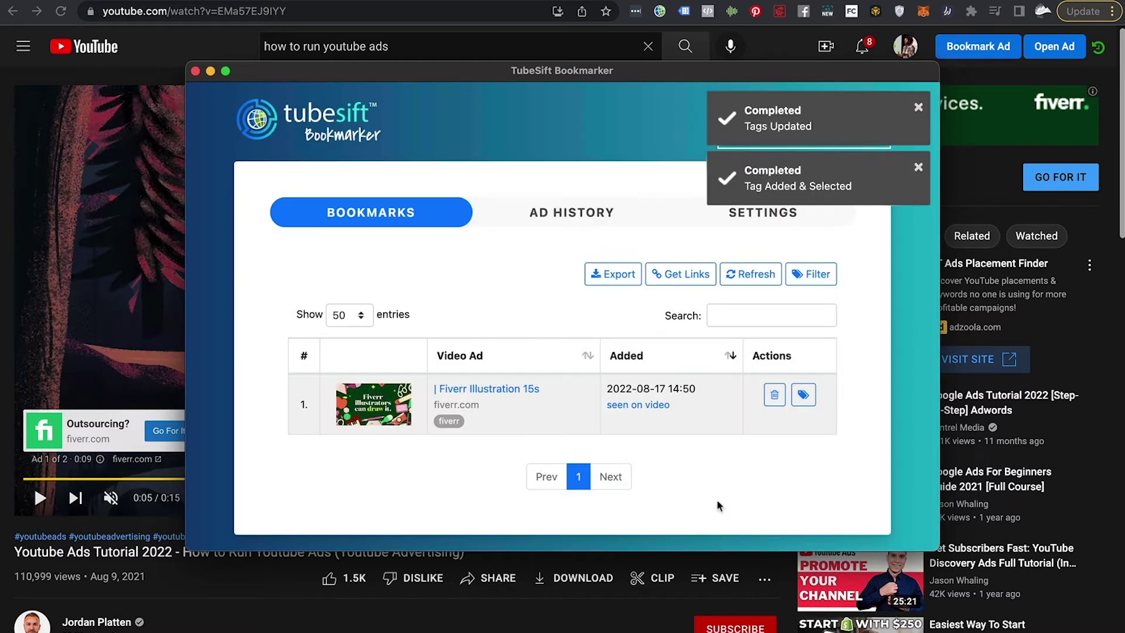
click(918, 108)
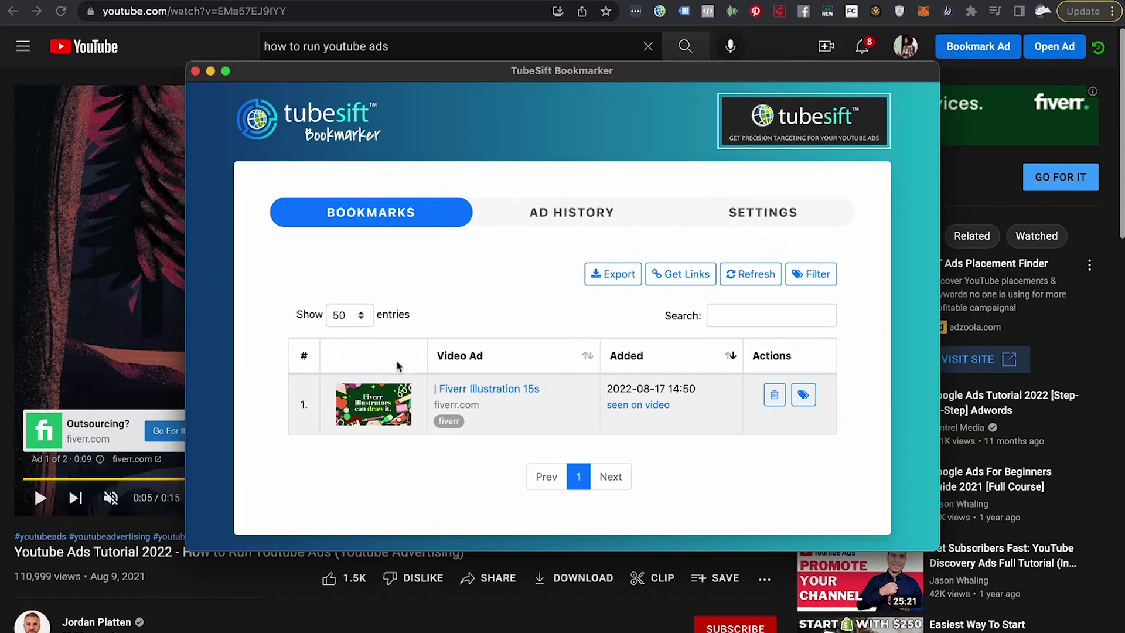
scroll(396, 359, down, 3)
scroll(631, 101, up, 3)
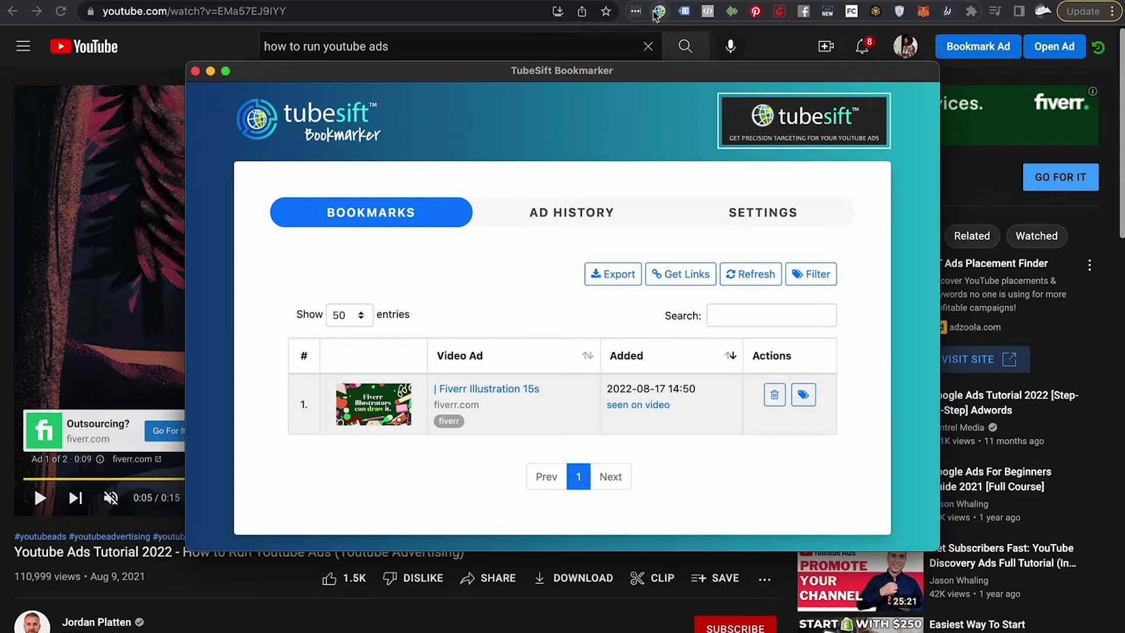
Show the Ad History list and scroll through the recorded ads.
click(546, 216)
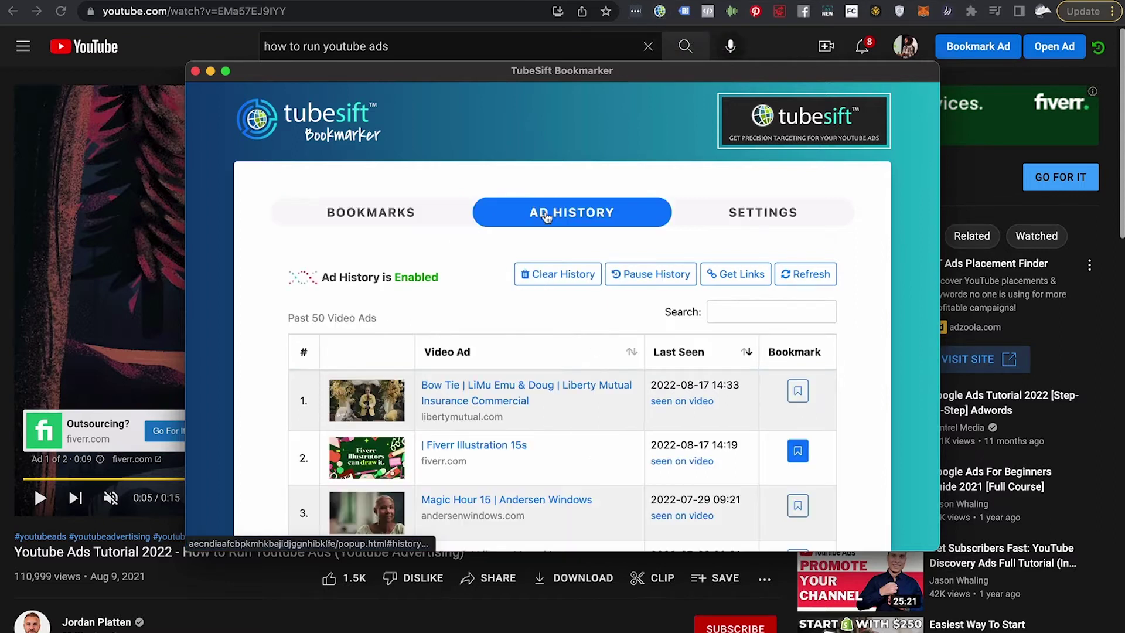
scroll(870, 184, down, 3)
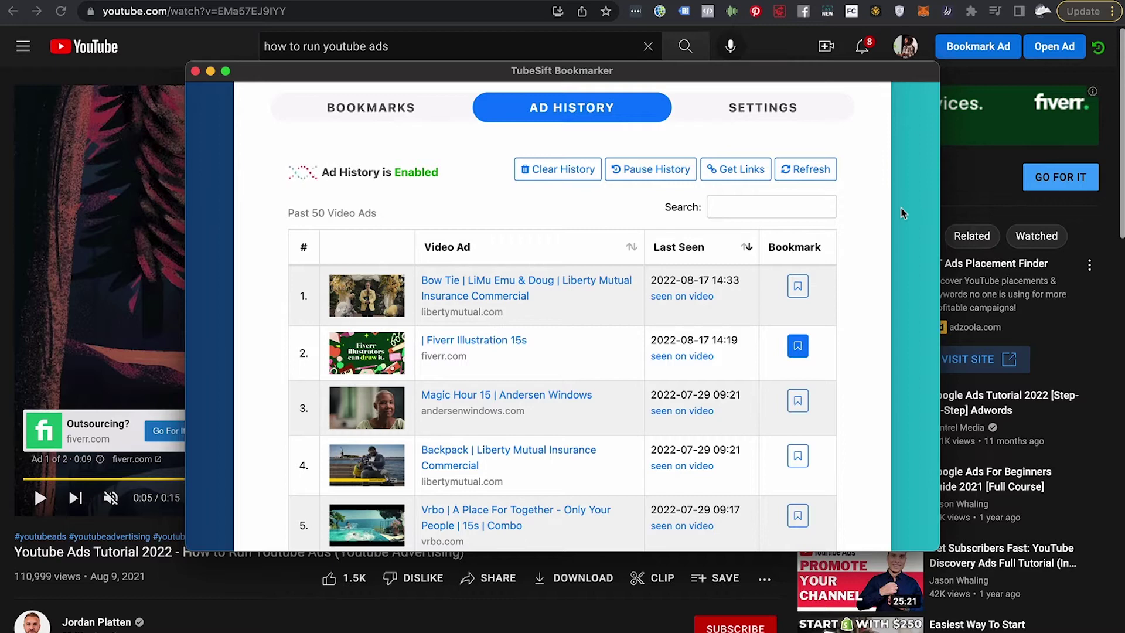
scroll(810, 300, down, 15)
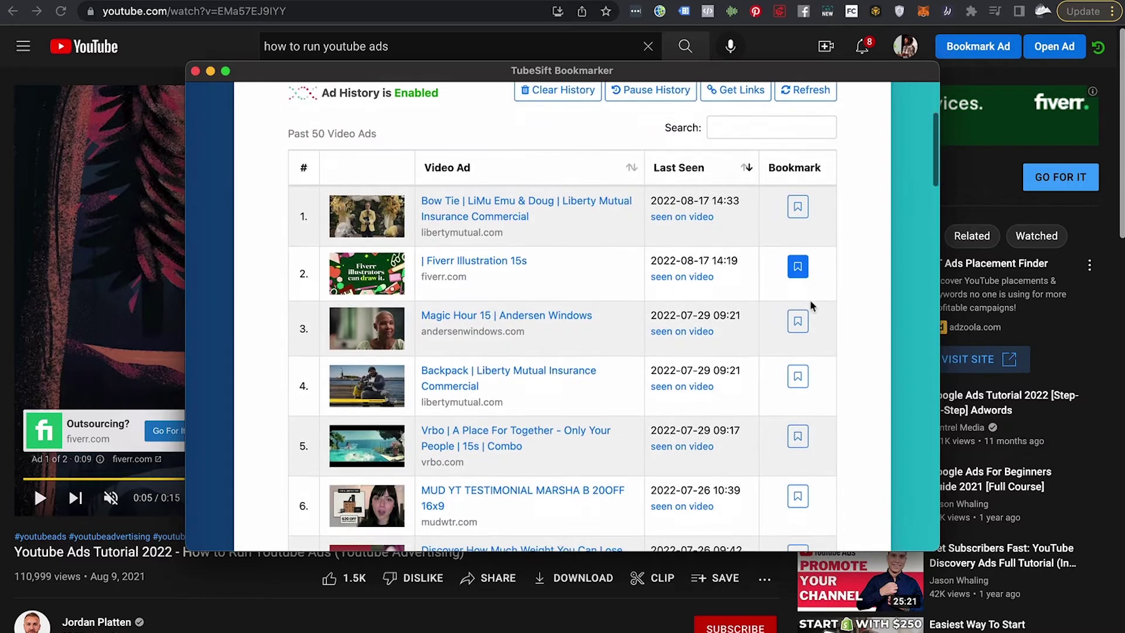
scroll(810, 300, down, 20)
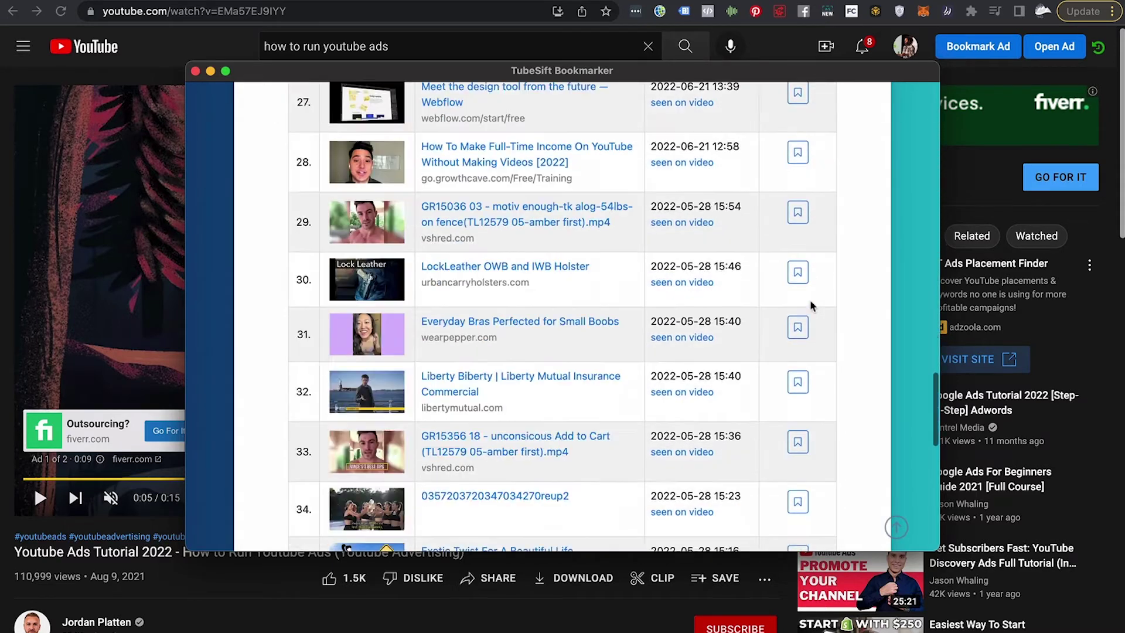
scroll(809, 300, up, 10)
scroll(809, 300, up, 15)
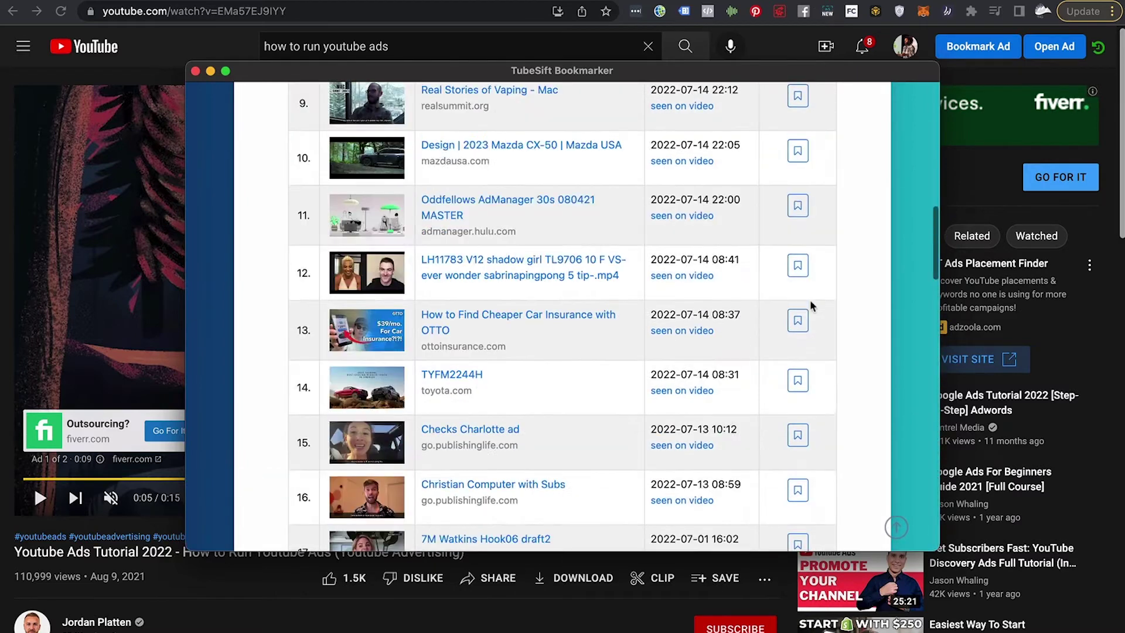
scroll(810, 300, down, 12)
scroll(809, 300, down, 15)
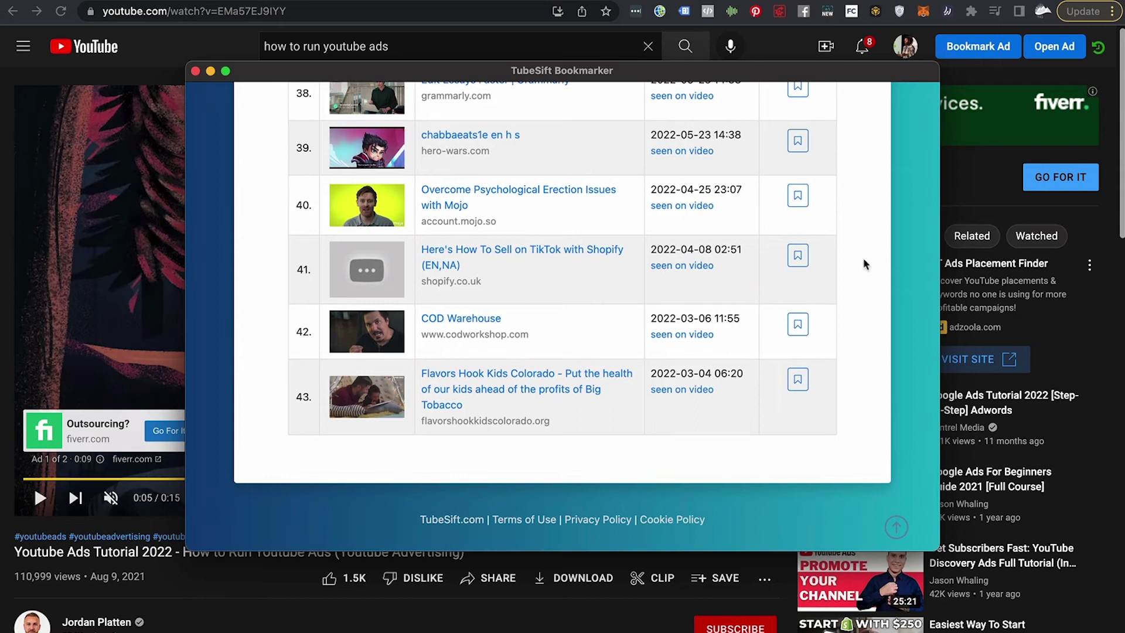
scroll(863, 260, up, 20)
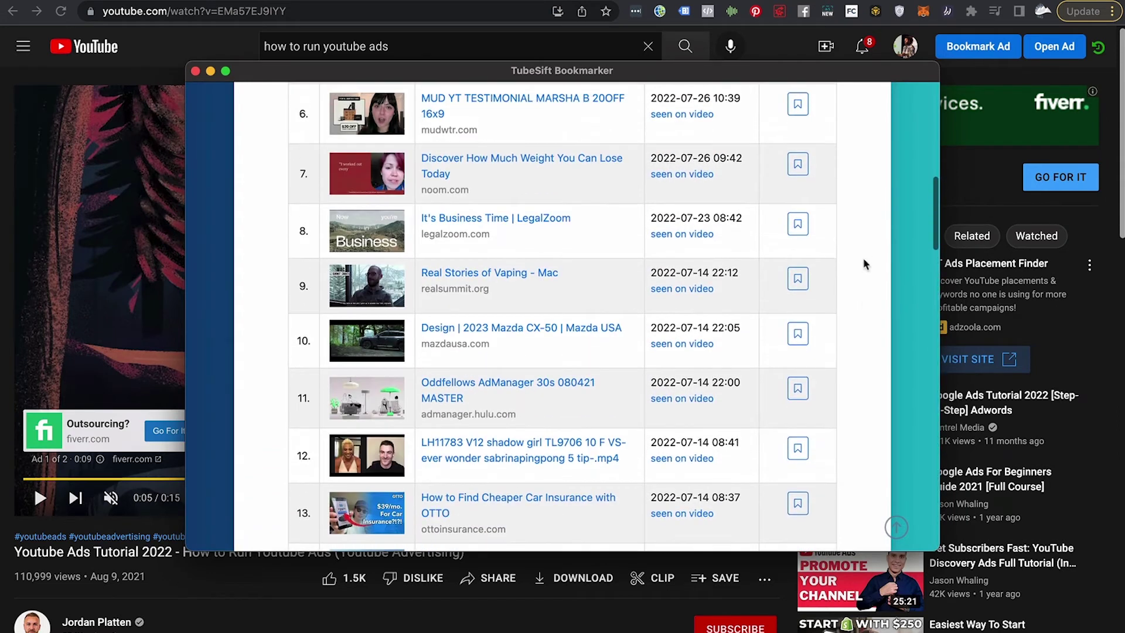
scroll(863, 259, up, 8)
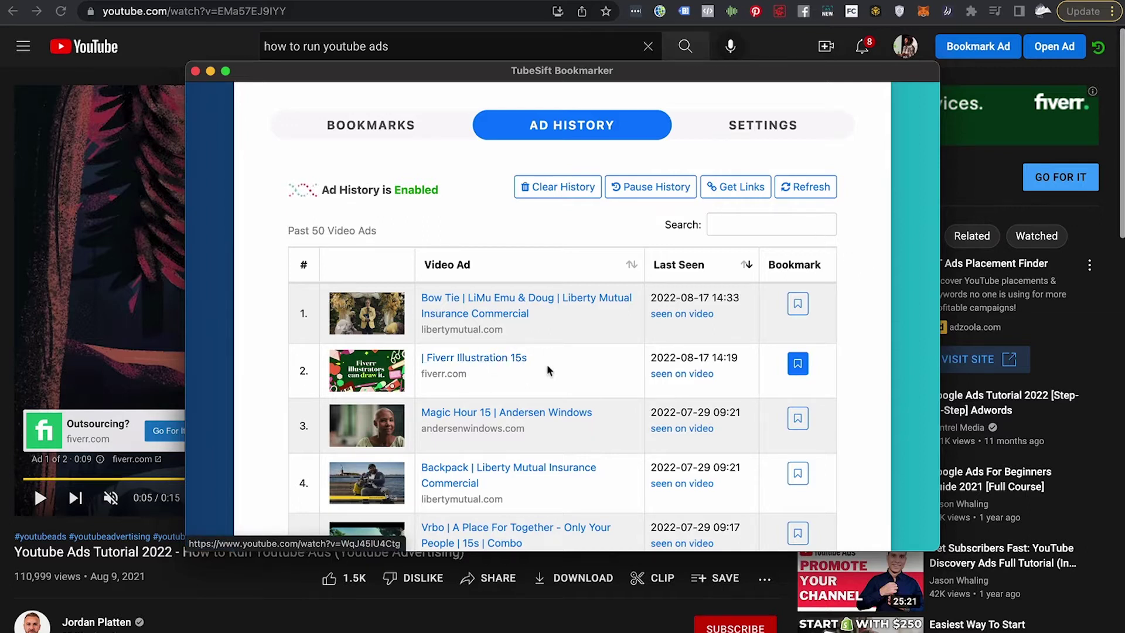
Highlight the fiverr.com and andersenwindows.com domains, then open the ad's YouTube page.
drag(431, 376, 409, 378)
scroll(502, 410, down, 1)
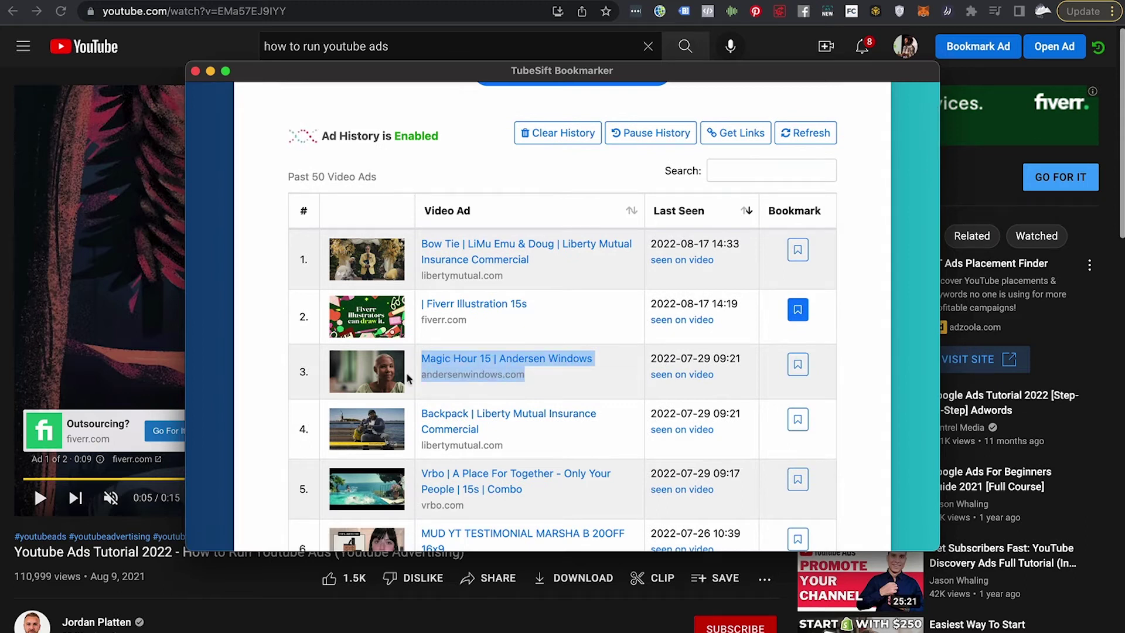
triple_click(445, 374)
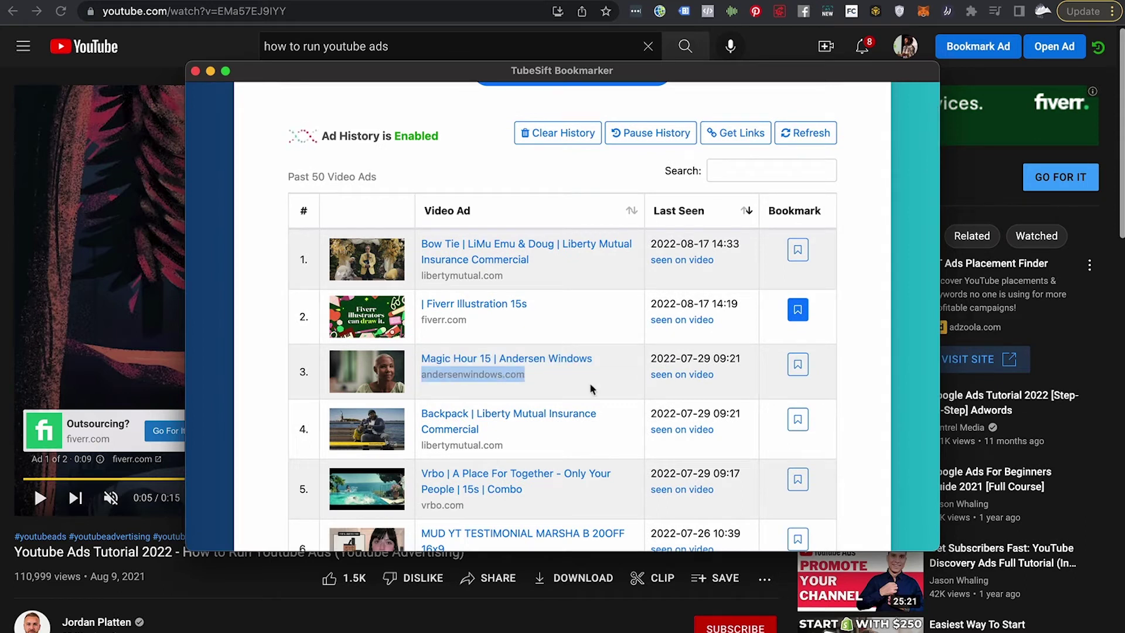
click(592, 381)
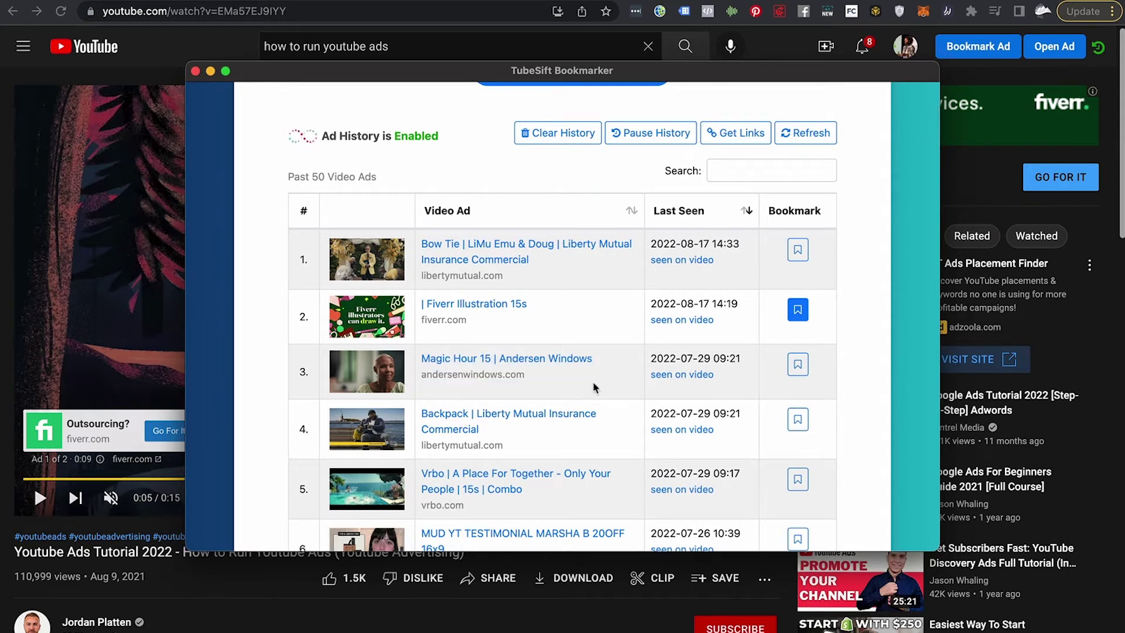
click(541, 364)
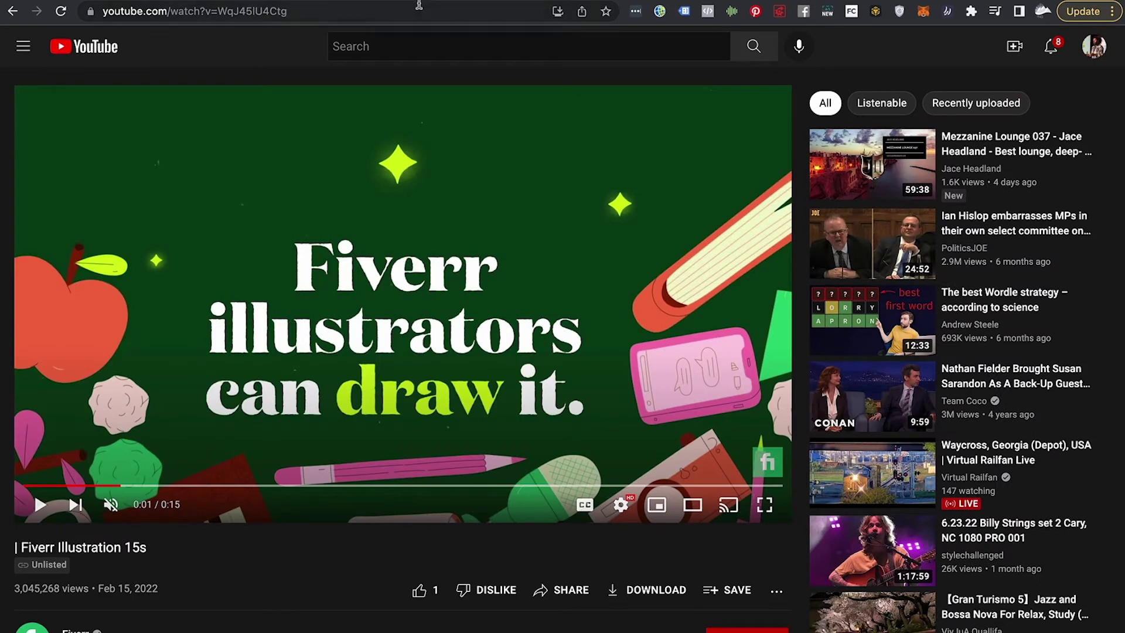
Show TubeSift Bookmarker's Ad History over the Fiverr Illustration 15s page.
click(659, 12)
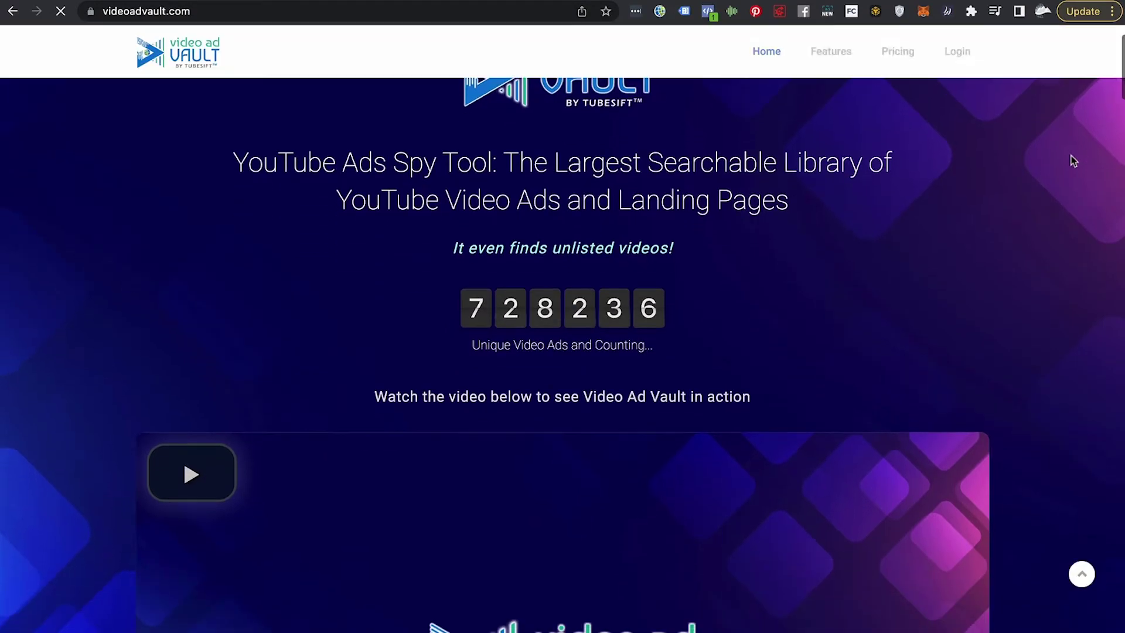
scroll(459, 314, down, 1)
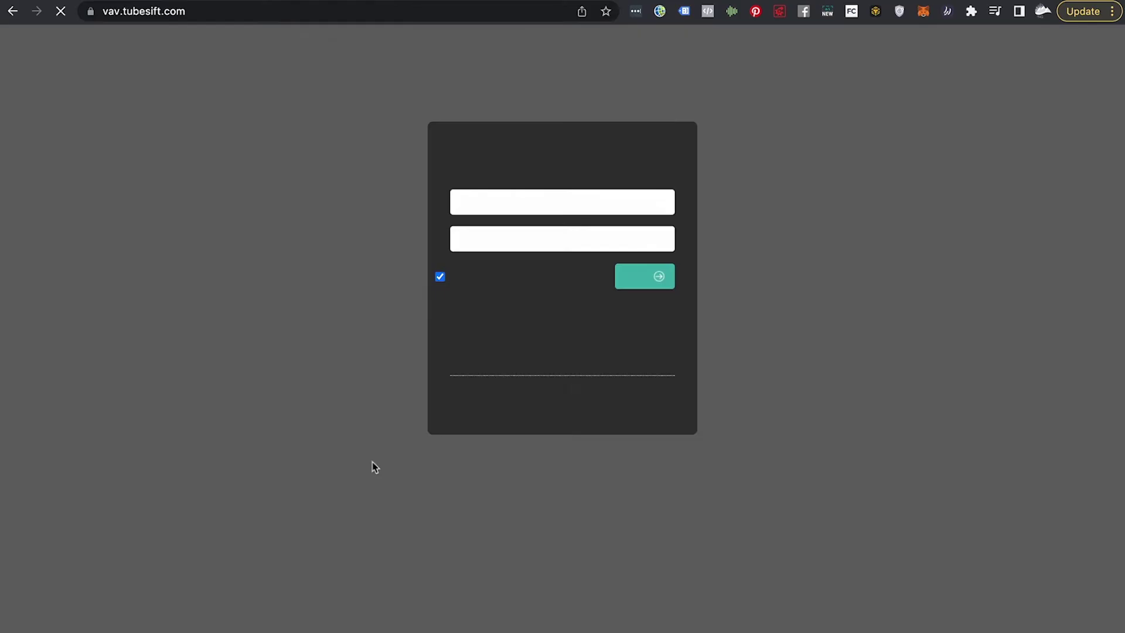
Sign in and search ads for webinarjam.com in the Search Ads tab.
key(Return)
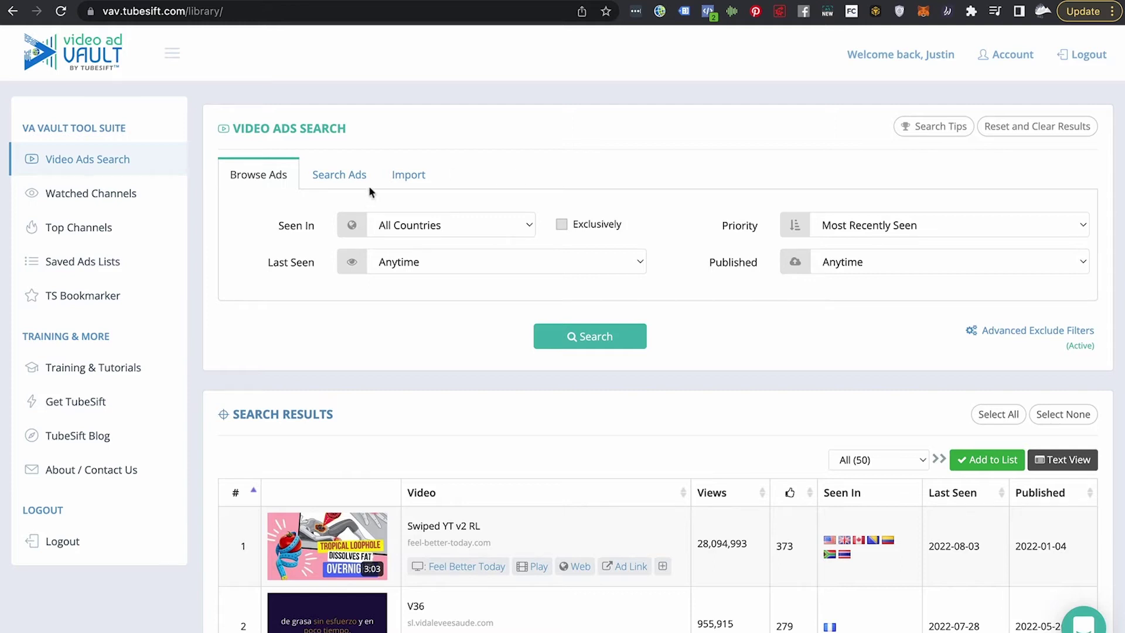
click(355, 177)
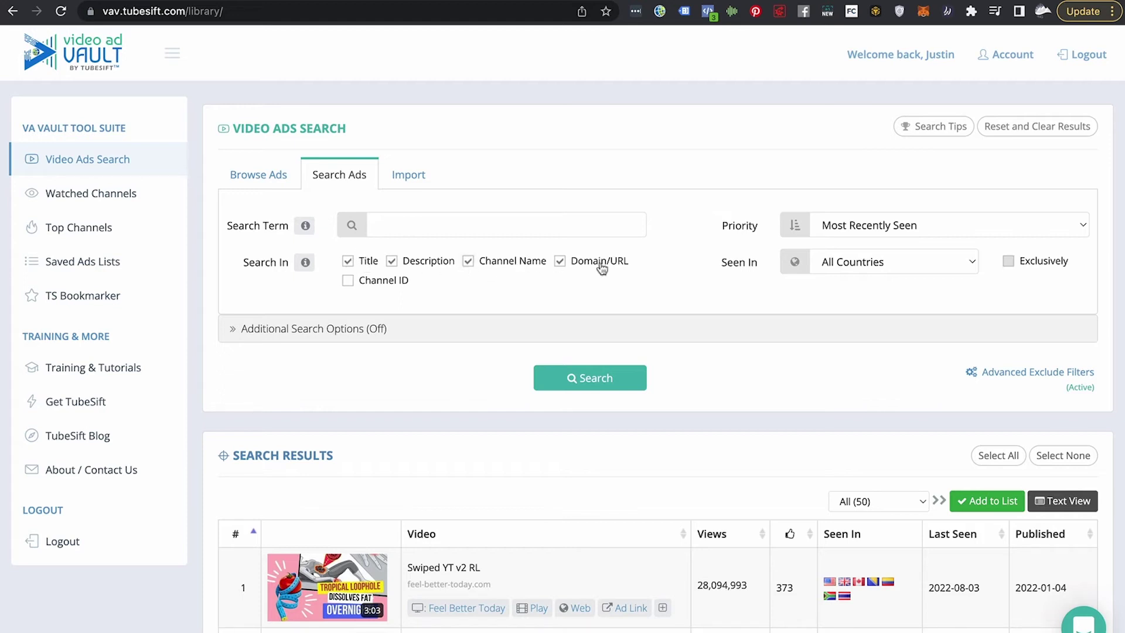
click(565, 225)
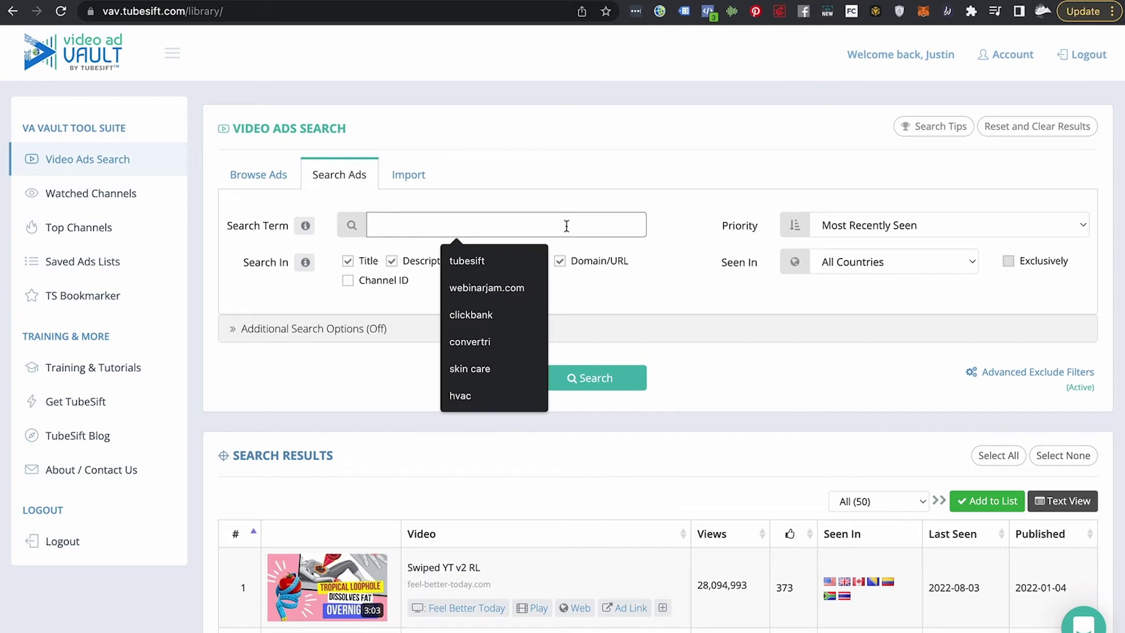
click(515, 290)
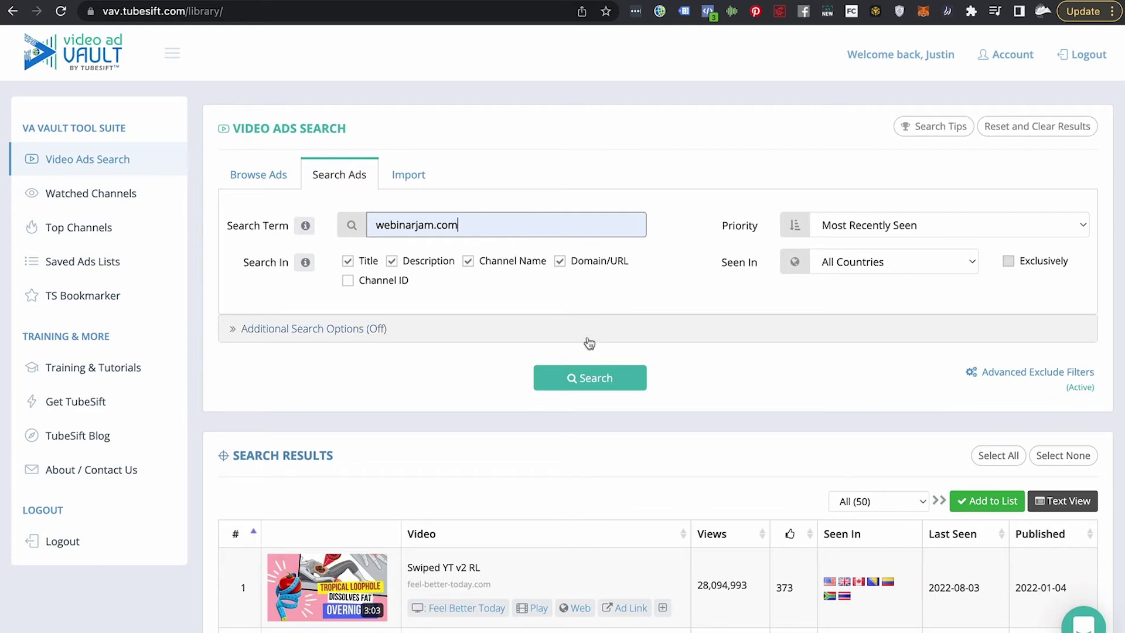
click(610, 381)
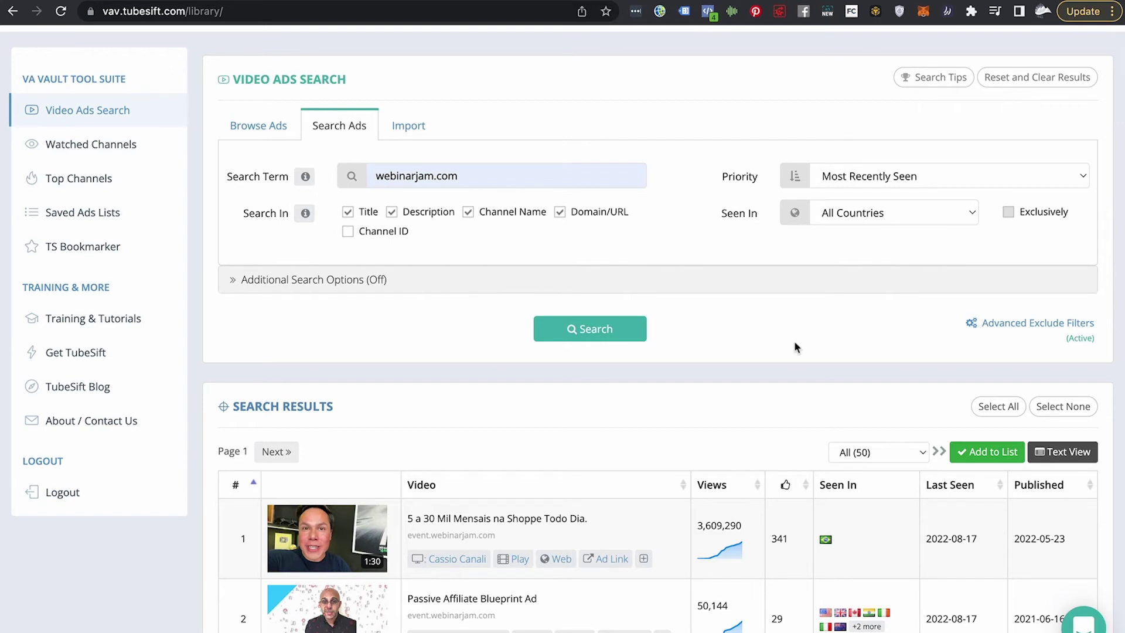
Sort the webinarjam.com results by views, most-viewed first.
scroll(699, 384, down, 3)
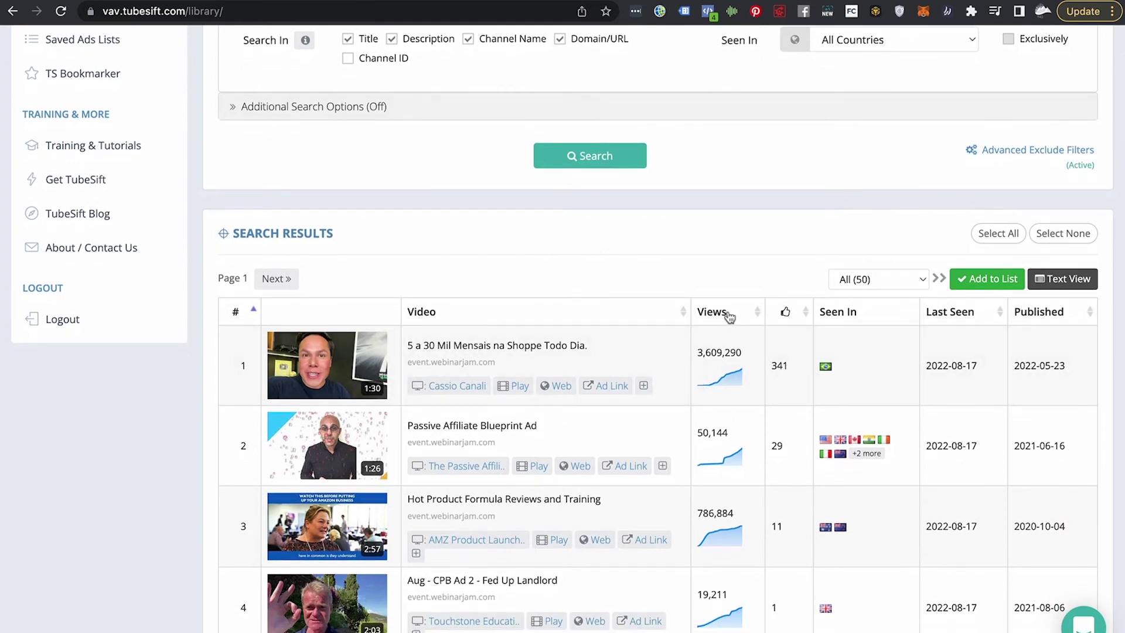
click(730, 313)
click(729, 314)
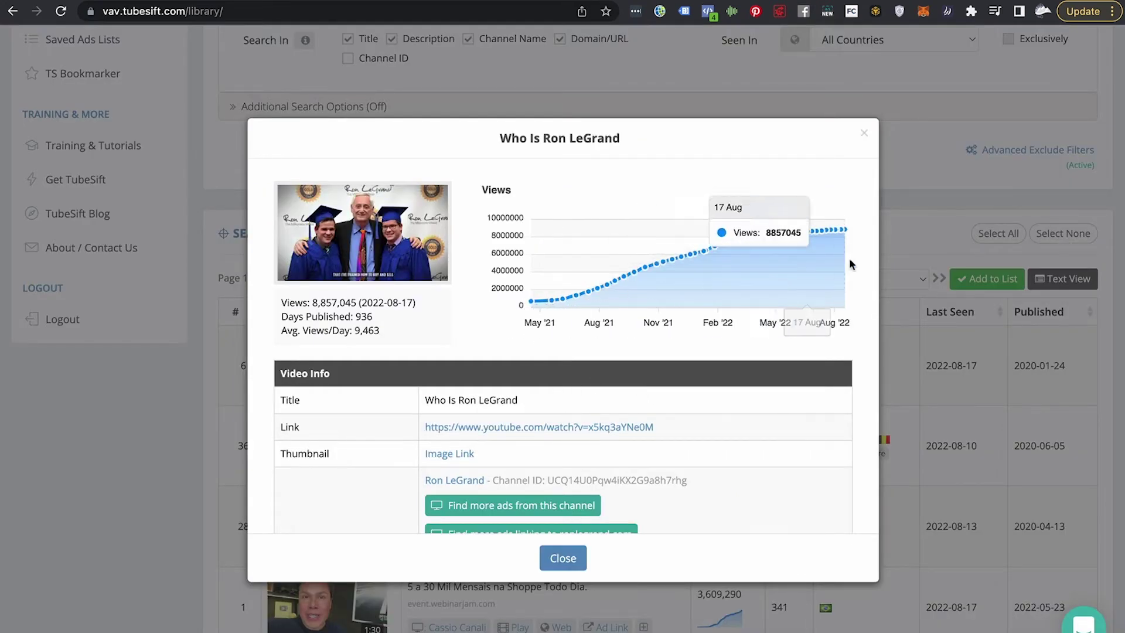
scroll(813, 423, down, 3)
scroll(812, 421, down, 1)
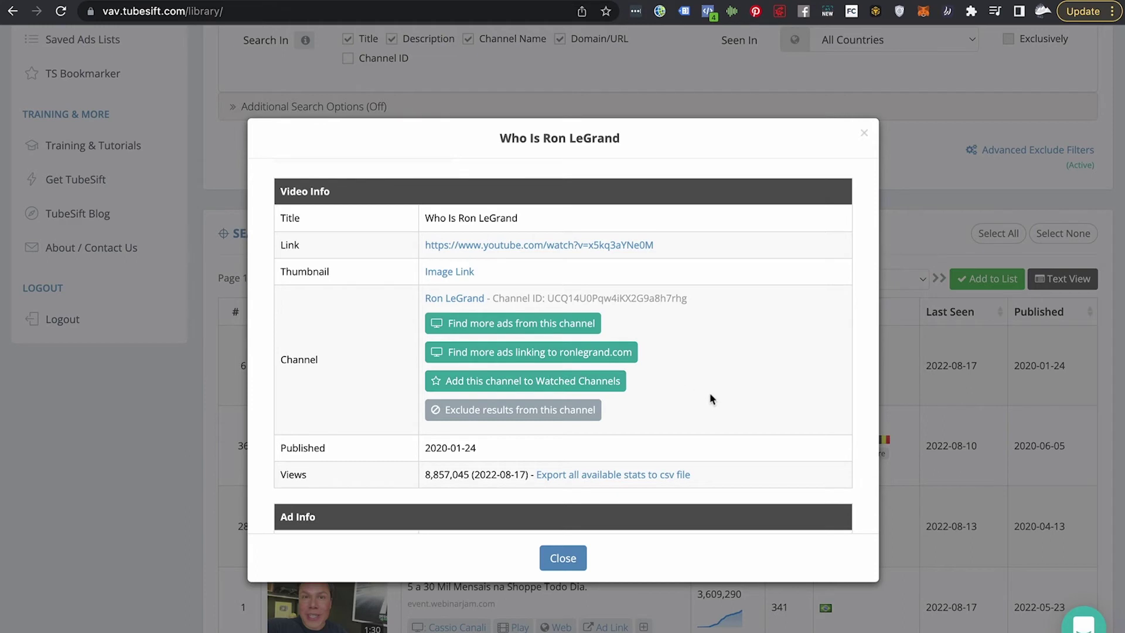
scroll(709, 392, down, 1)
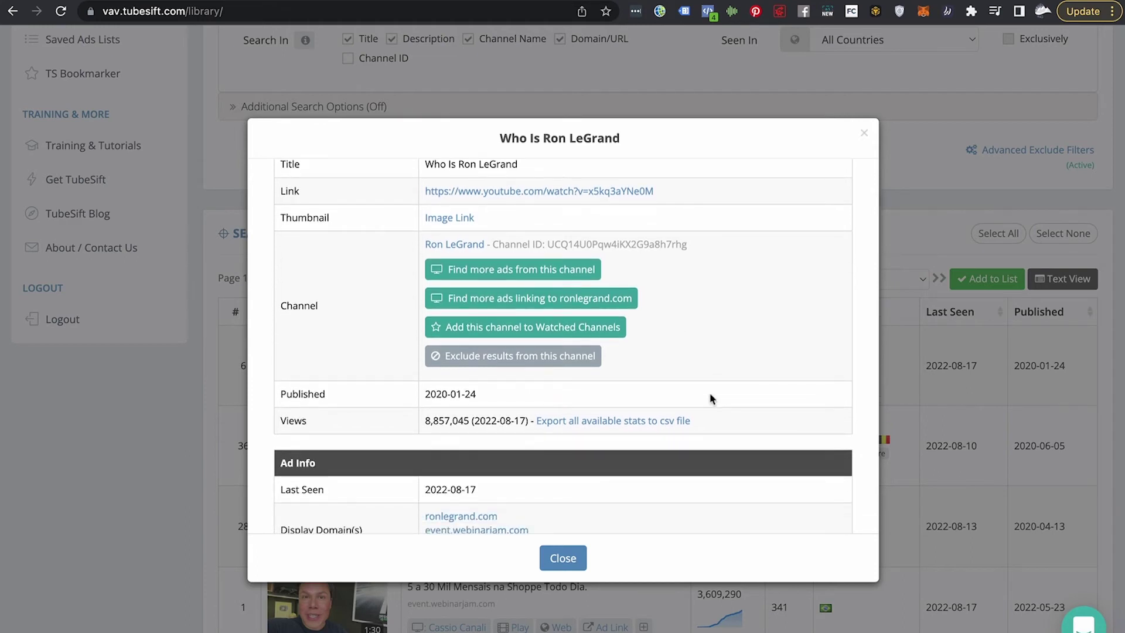
scroll(710, 399, down, 4)
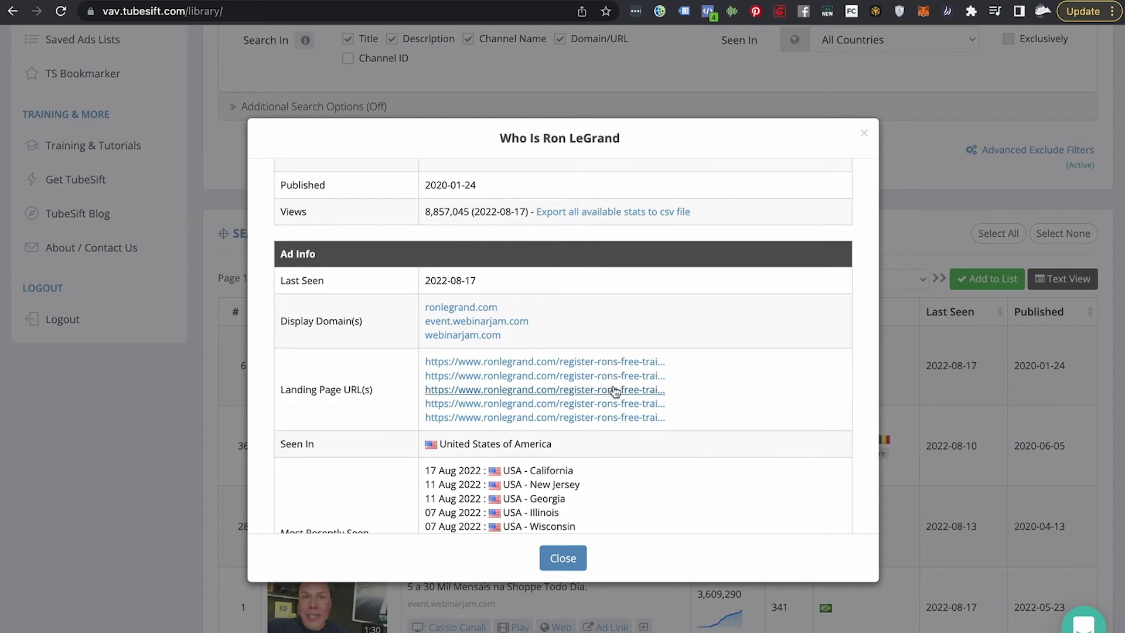
scroll(590, 489, down, 3)
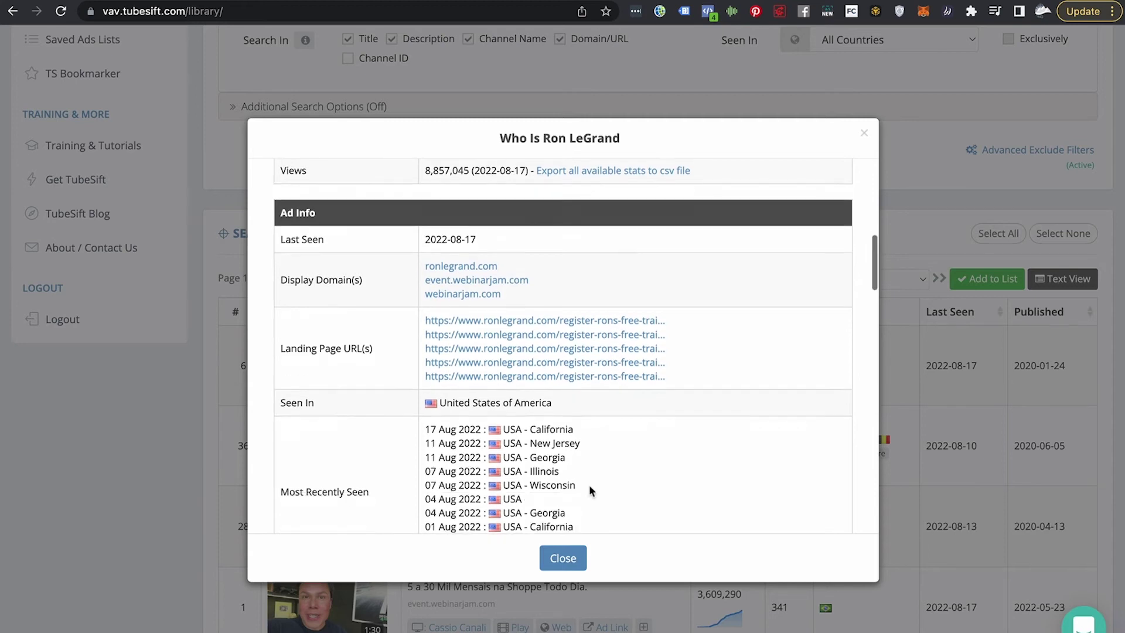
scroll(539, 371, down, 10)
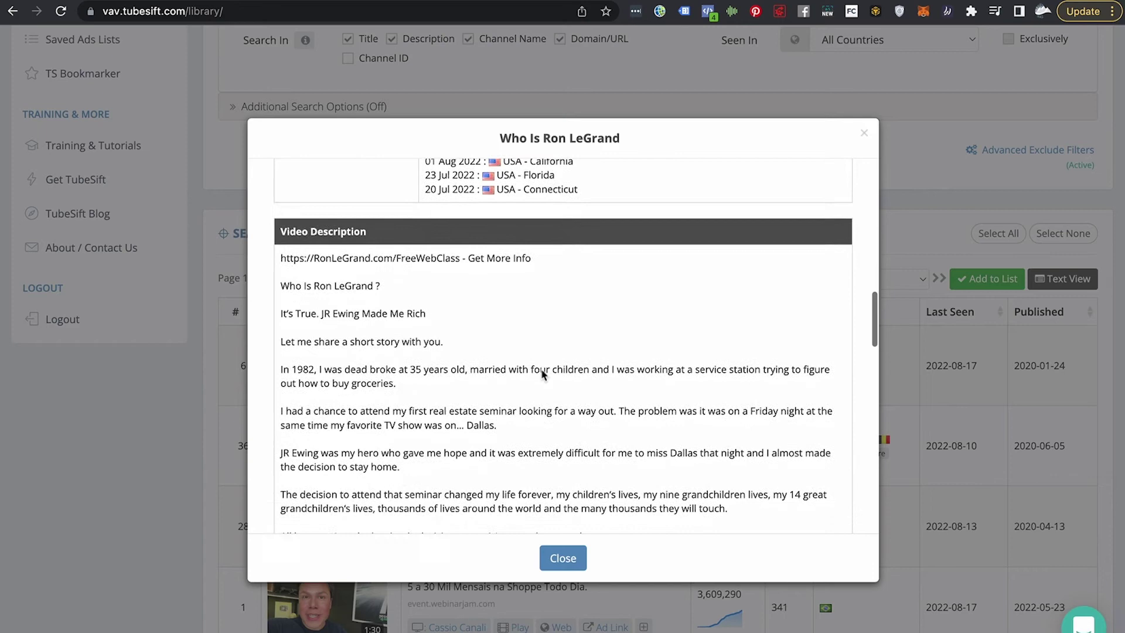
scroll(540, 369, down, 10)
scroll(540, 369, up, 20)
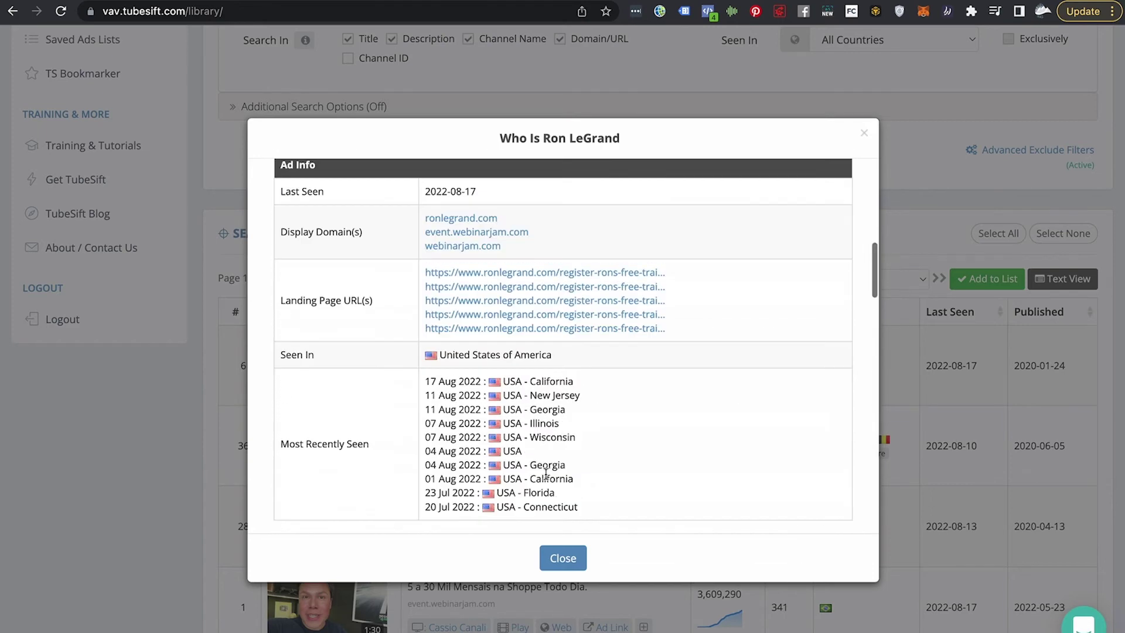
click(563, 559)
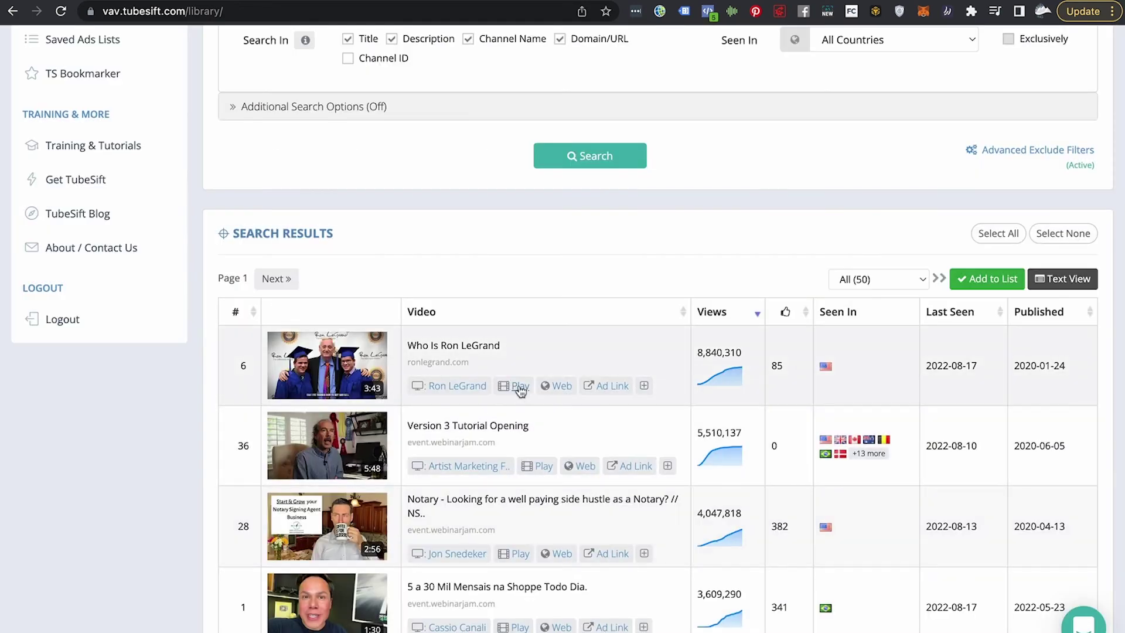
click(519, 386)
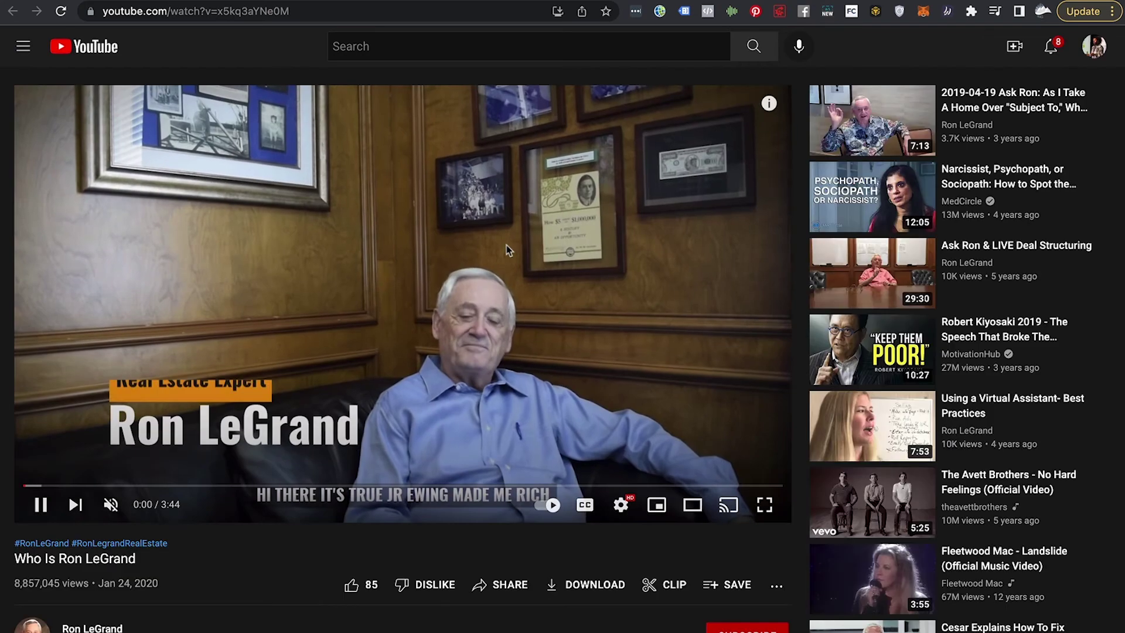
click(506, 257)
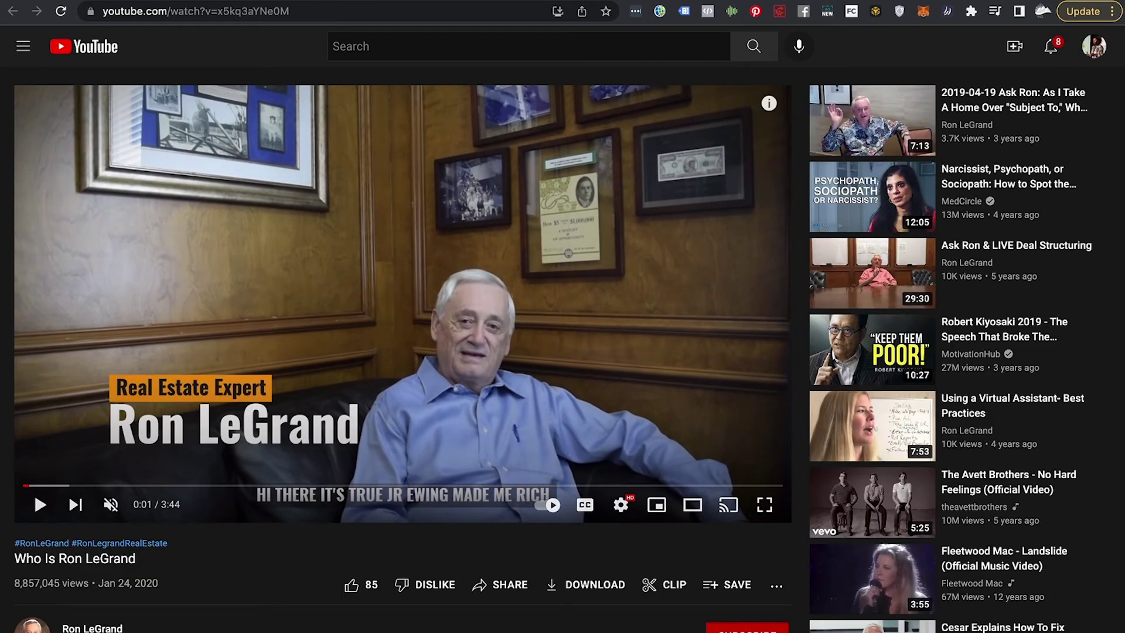
key(ctrl+w)
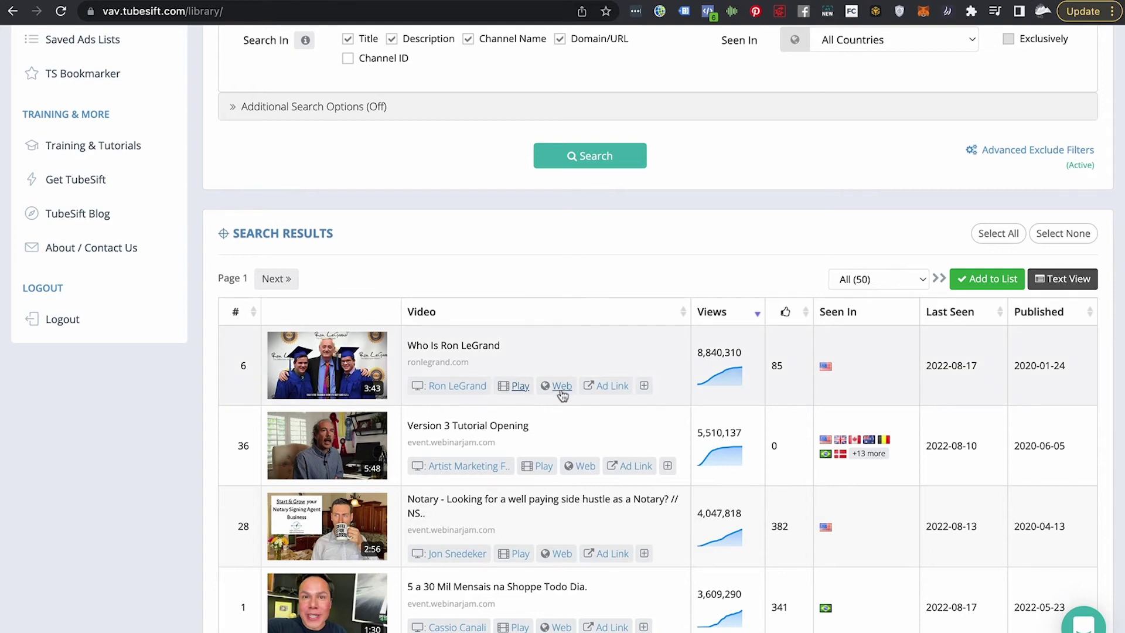
Open the top ad's ronlegrand.com landing page and read its 'Free Online Terms Training' headline.
click(613, 388)
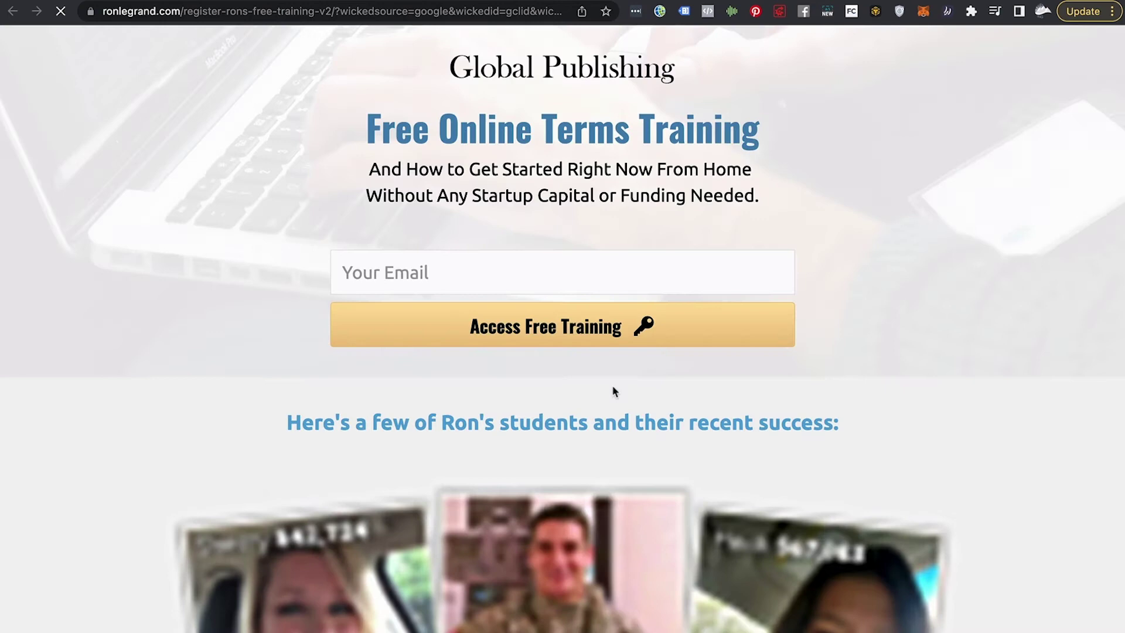
scroll(168, 250, down, 15)
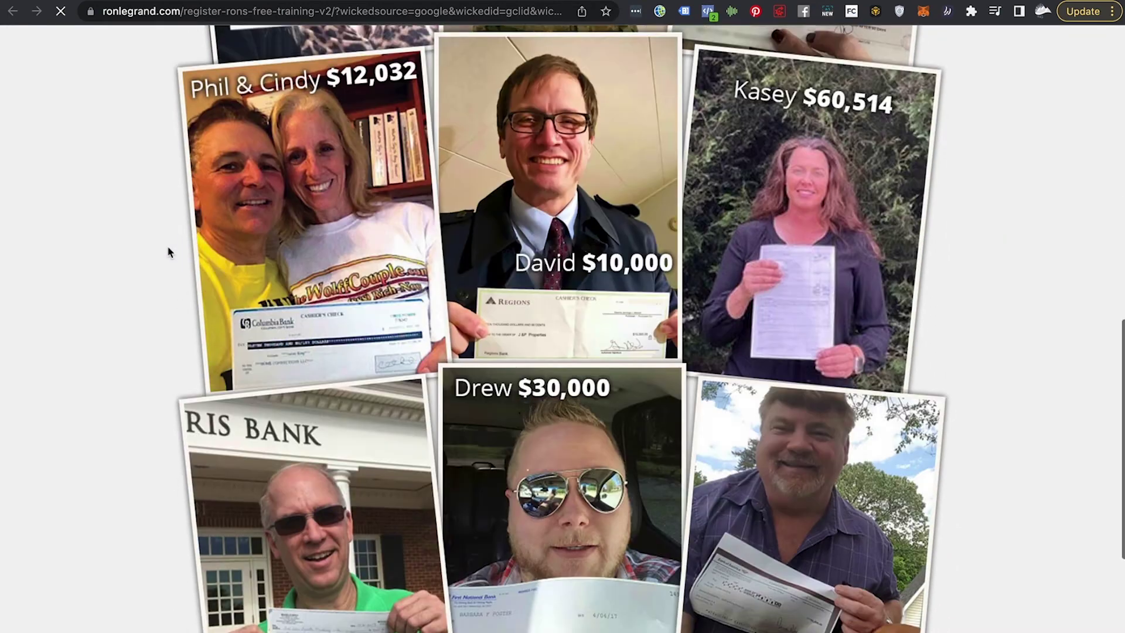
scroll(168, 252, down, 5)
scroll(168, 251, up, 20)
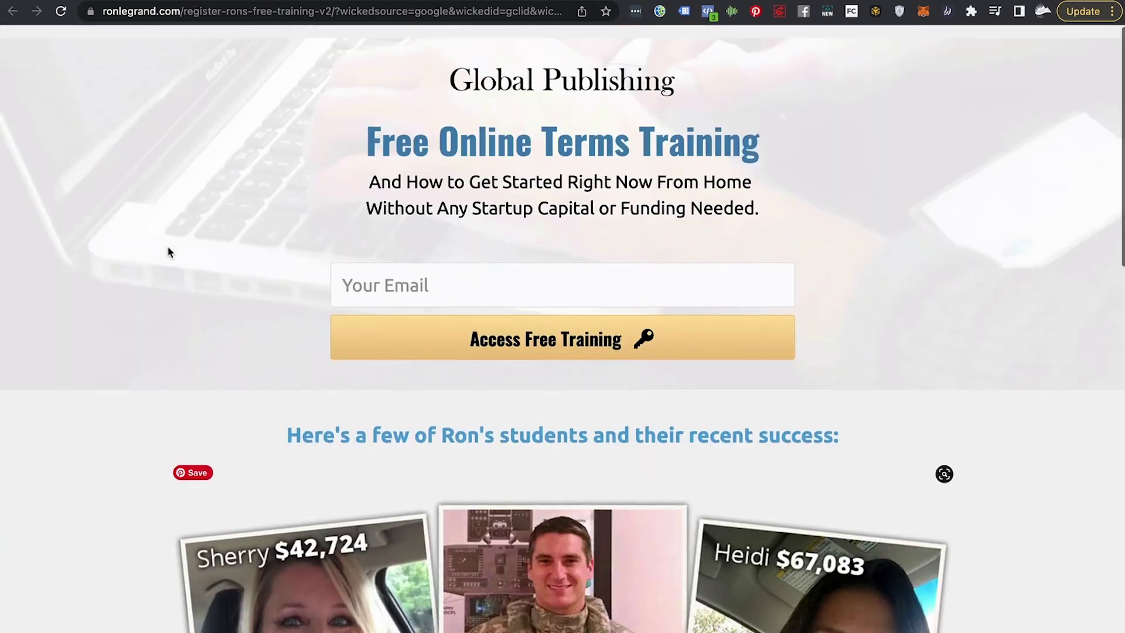
scroll(465, 221, down, 1)
drag(356, 109, 353, 143)
click(794, 217)
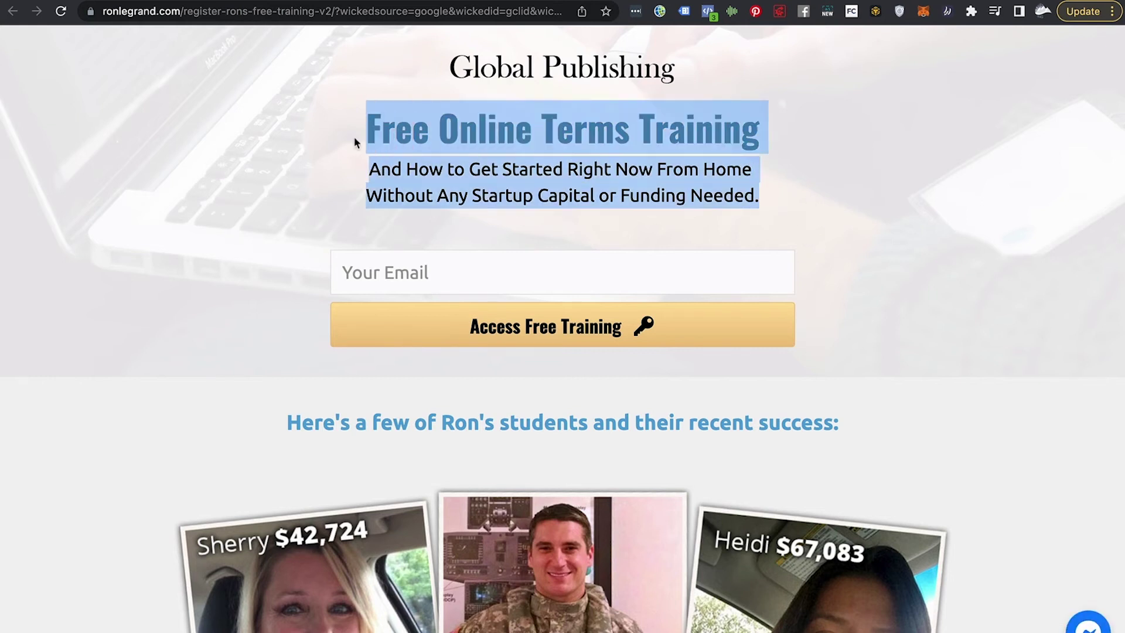
click(355, 143)
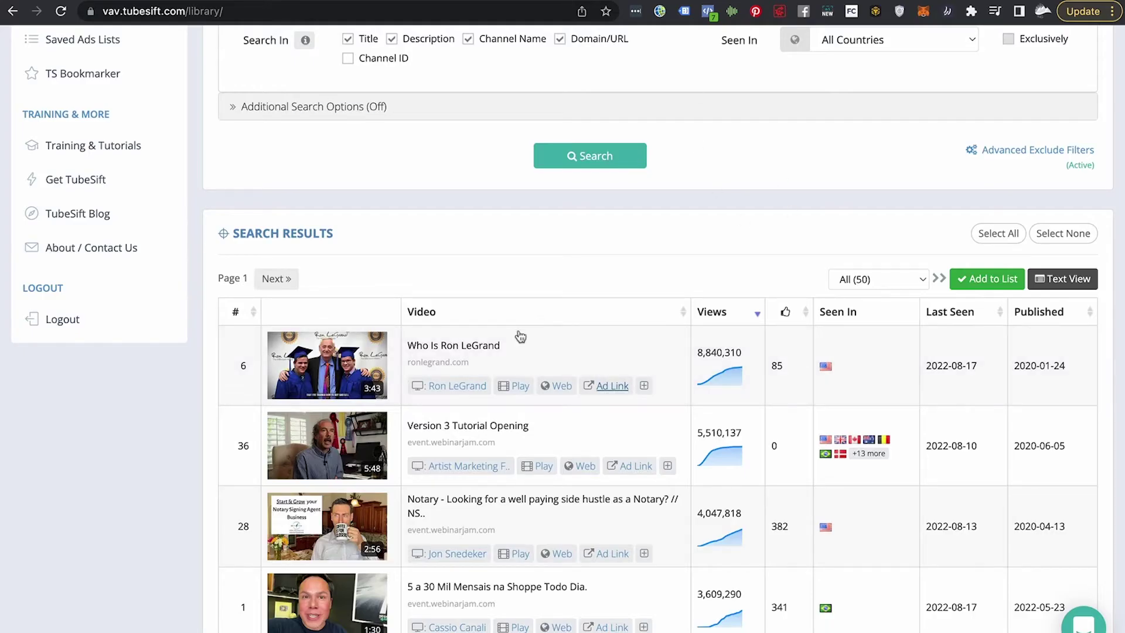
Enable Additional Search Options and enter webinarjam.com as the Domain/URL filter.
scroll(587, 253, up, 3)
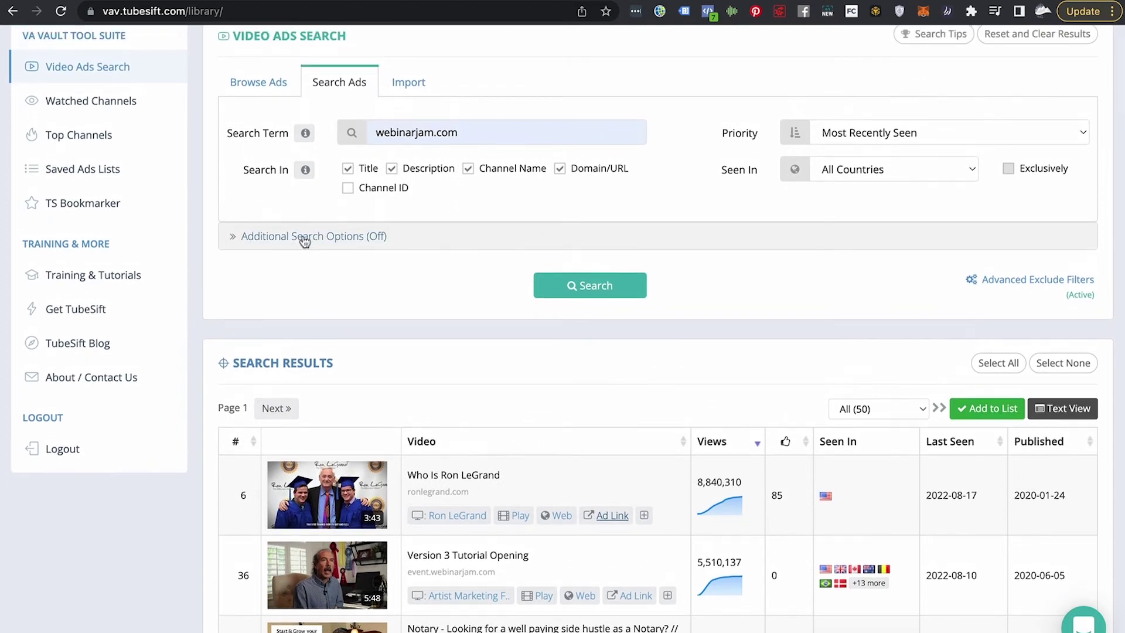
click(304, 237)
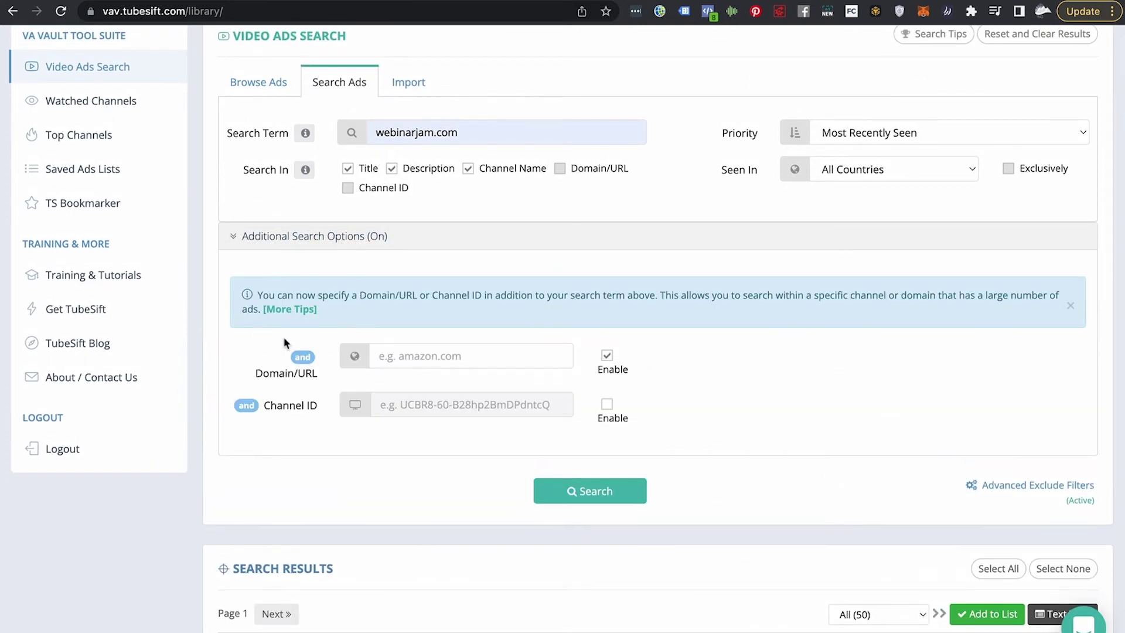
click(473, 352)
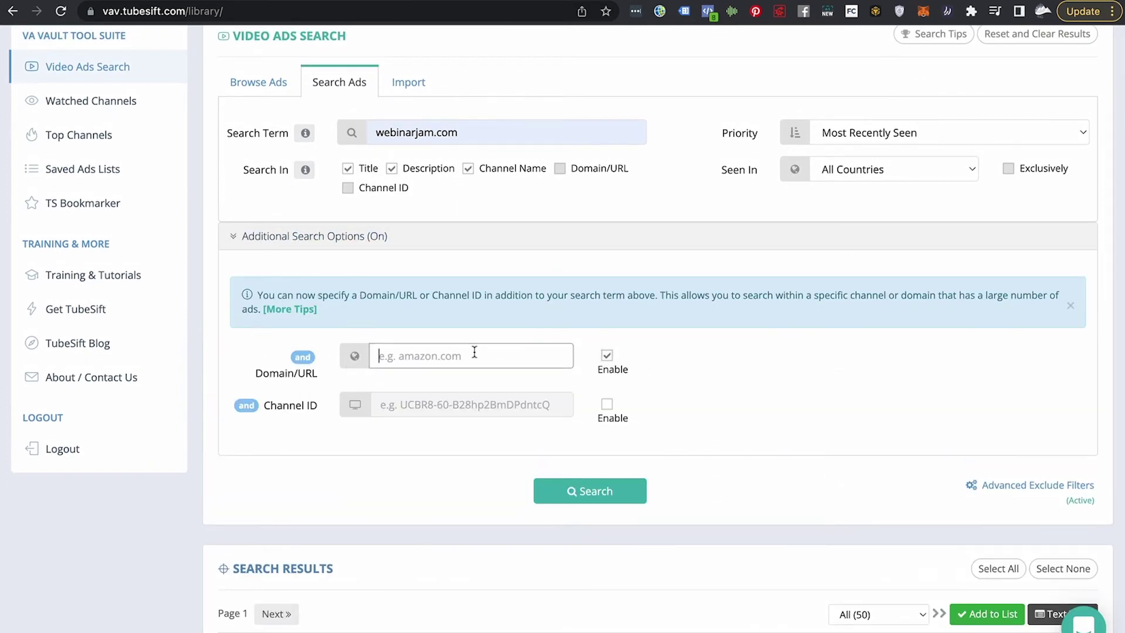
text(webinarjam.com)
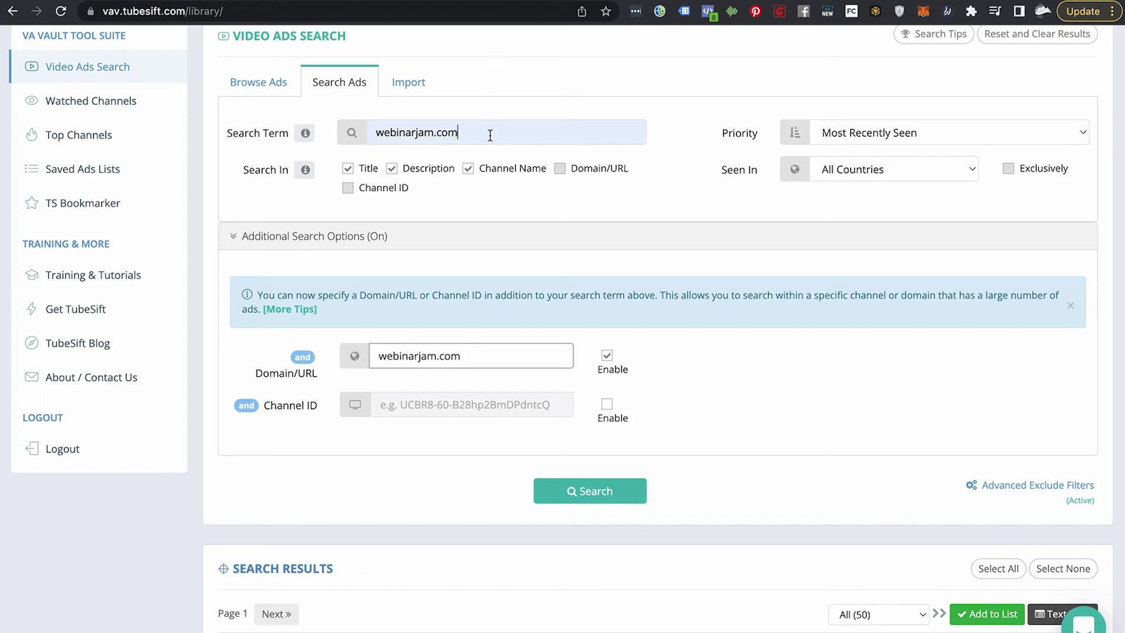
Replace the search term with 'piano' and run the search.
drag(490, 133, 312, 133)
mouse_move(312, 132)
key(BackSpace)
click(518, 194)
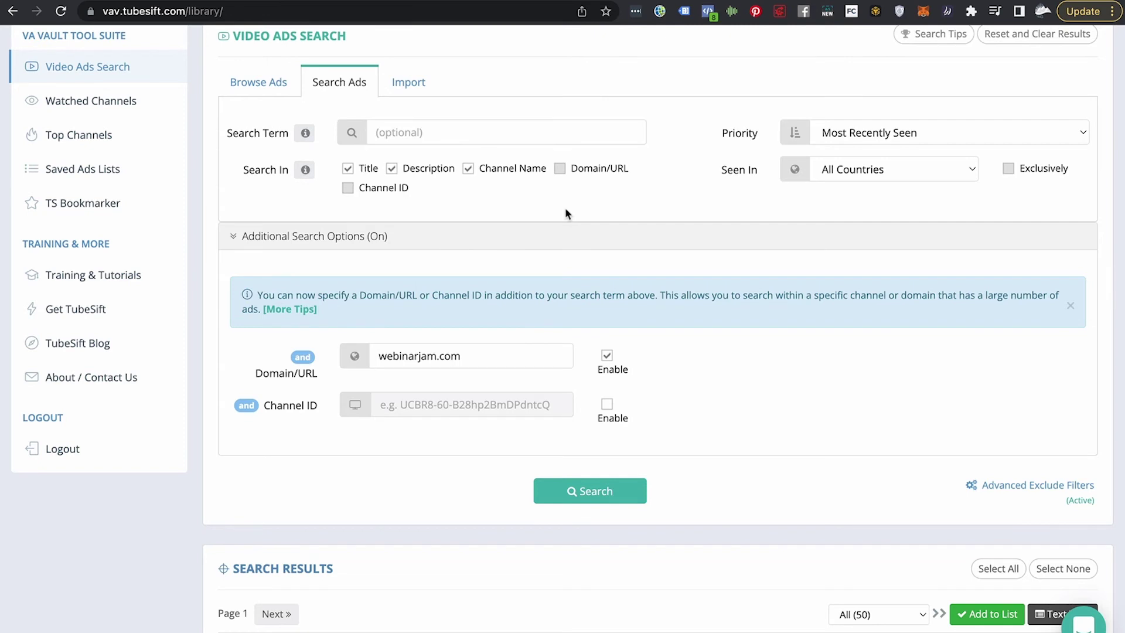
click(448, 136)
click(695, 371)
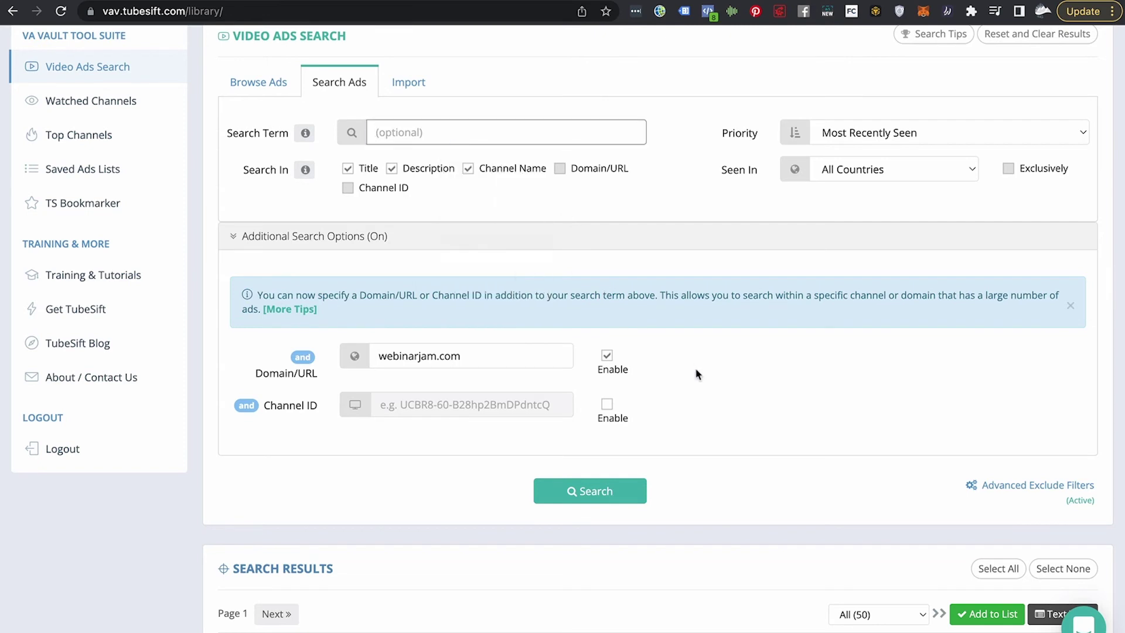
click(572, 139)
text(j)
key(BackSpace)
text(piano)
click(590, 491)
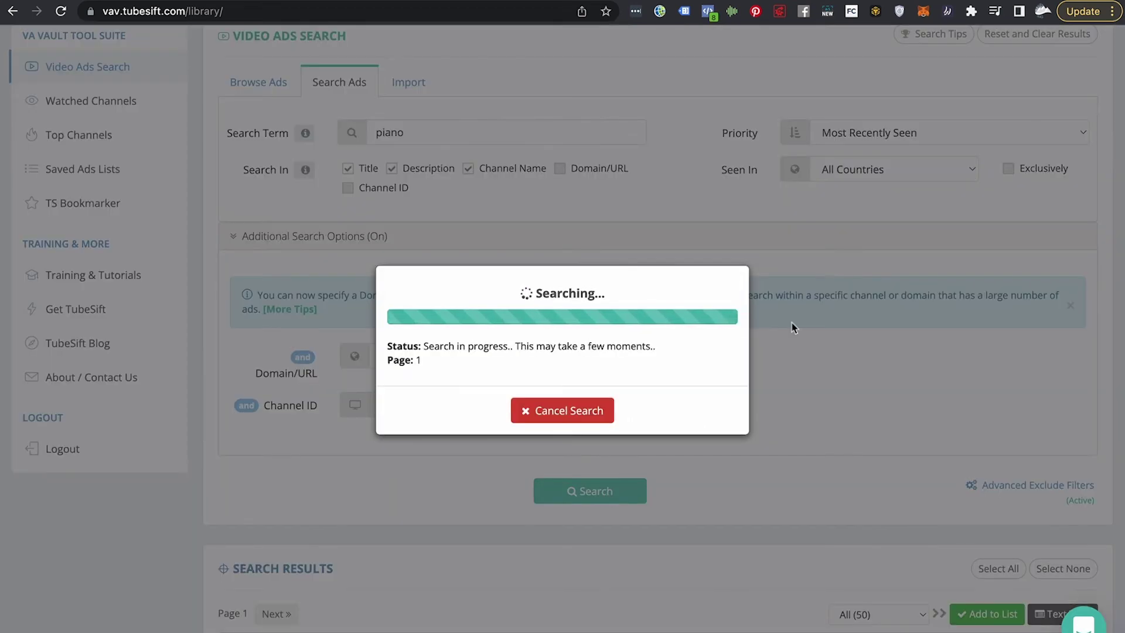
Scroll through the 19 webinarjam.com piano ad results and back up to the top.
scroll(963, 266, down, 20)
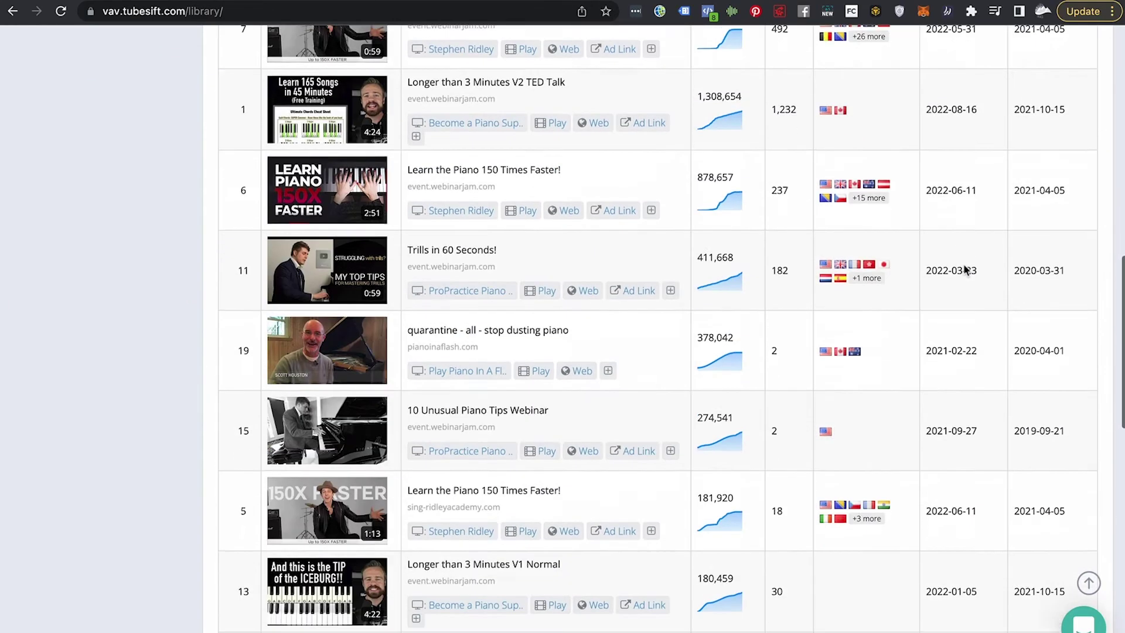
scroll(965, 269, down, 8)
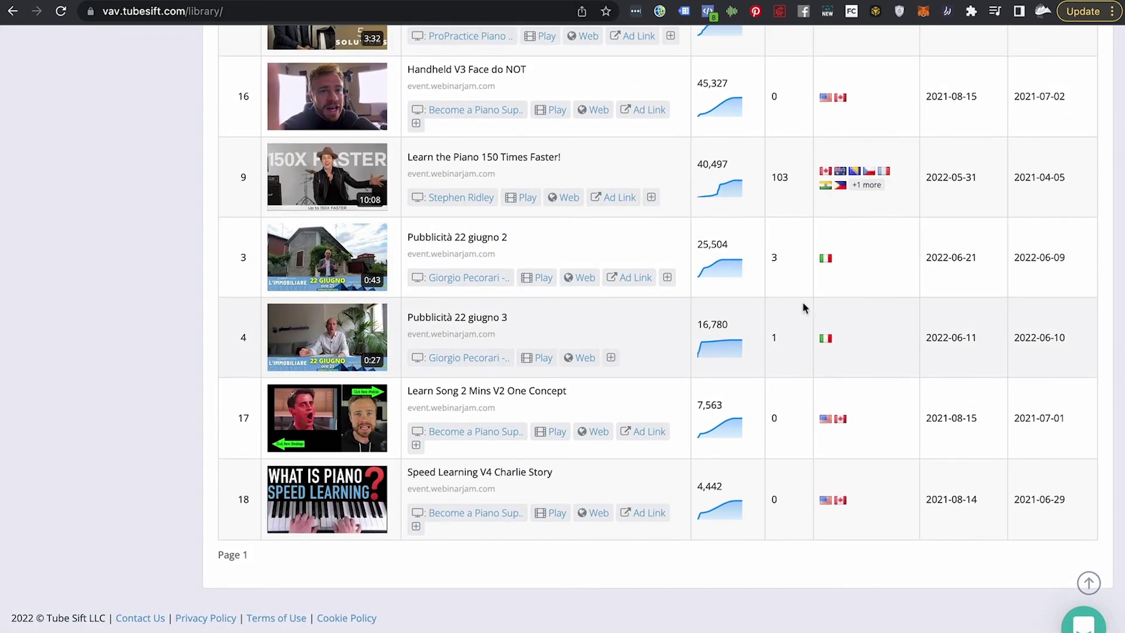
scroll(707, 230, up, 12)
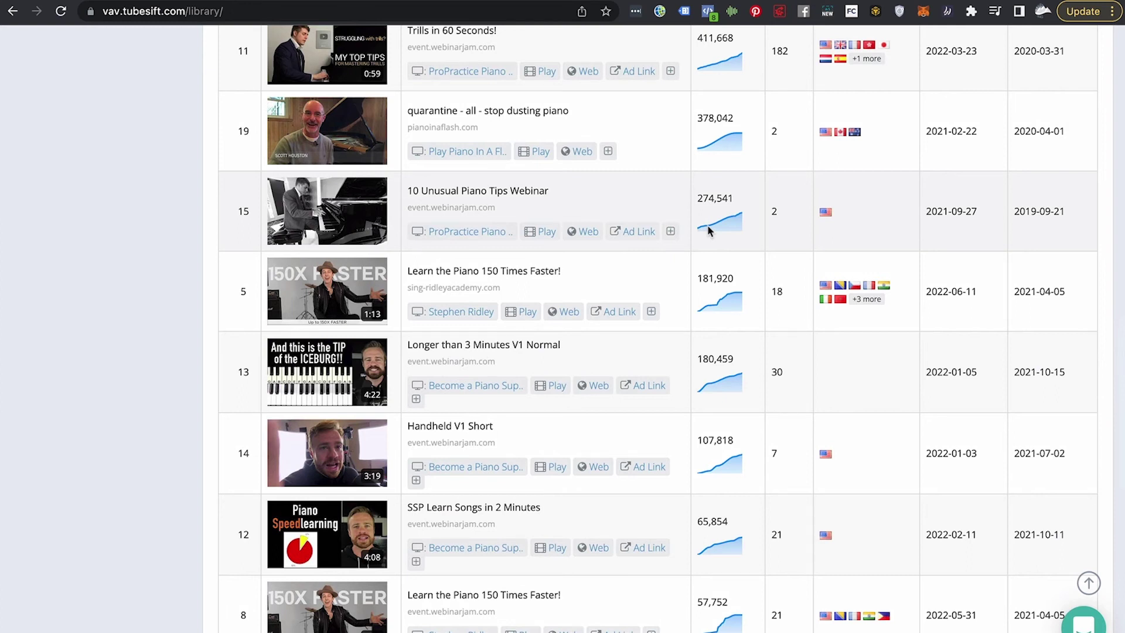
scroll(709, 230, up, 16)
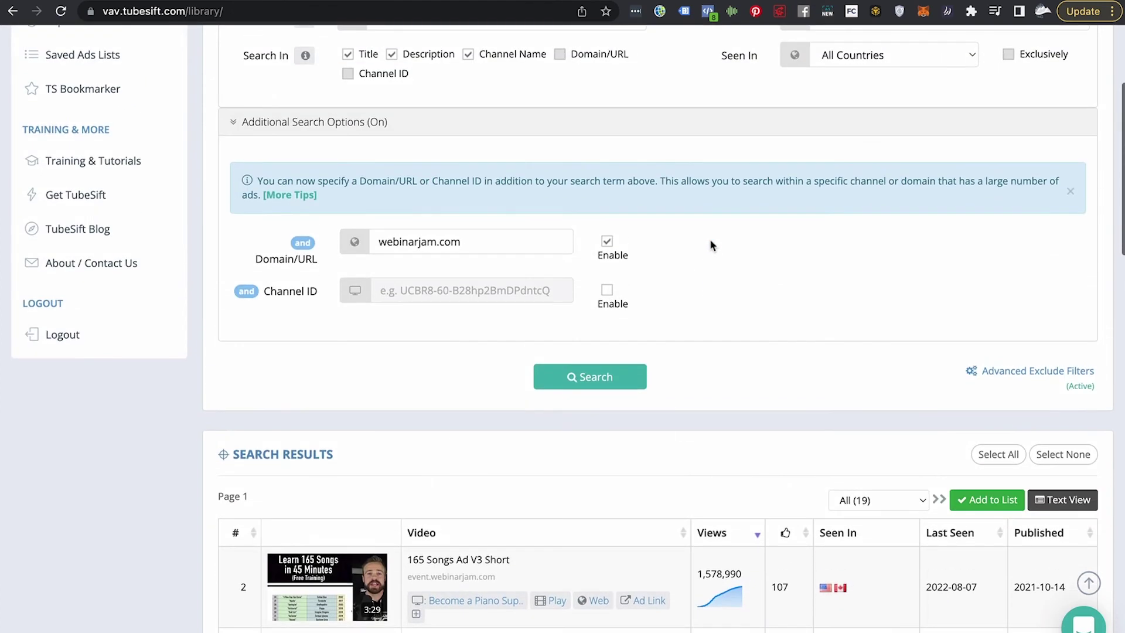
scroll(804, 385, up, 3)
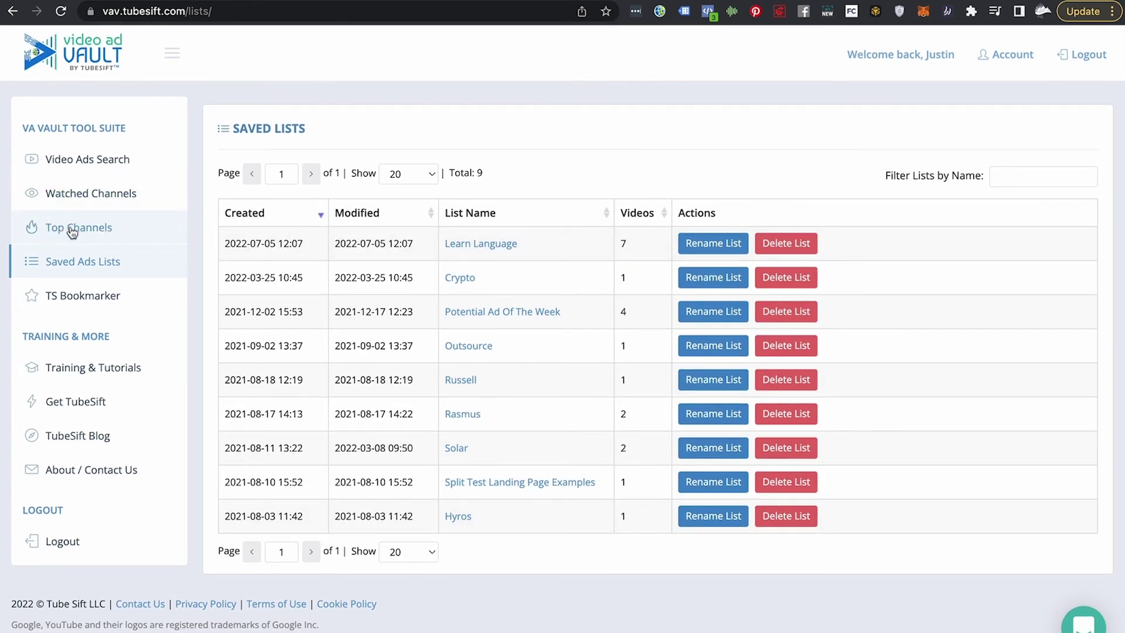
Show the Watched Channels page with Commission Hero ads, leaving the sort order newest first.
click(78, 192)
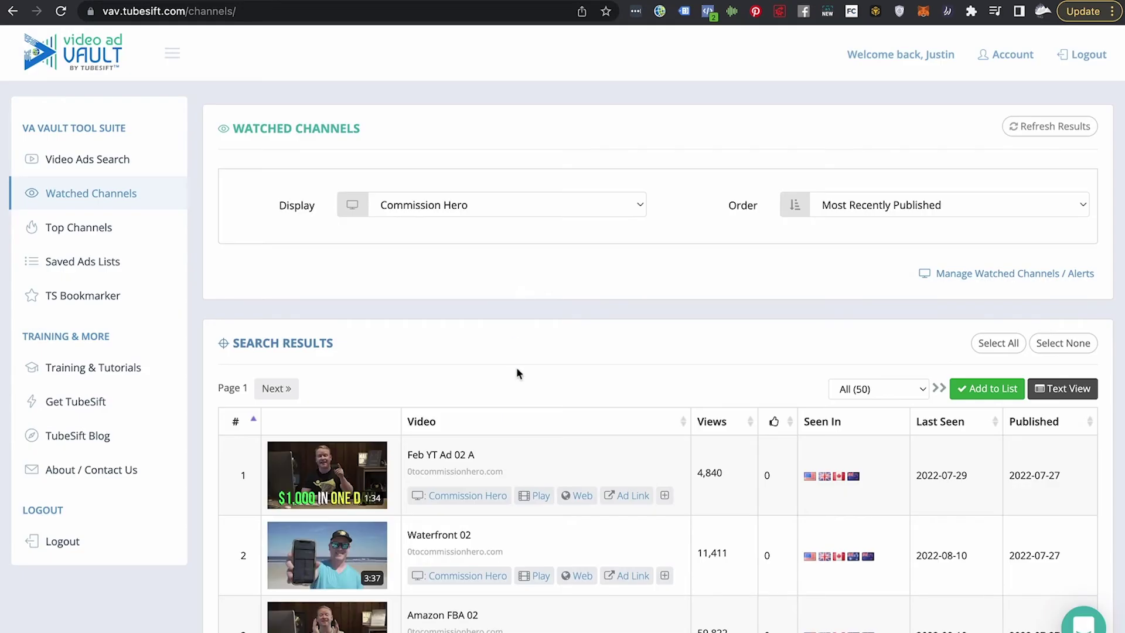
click(884, 208)
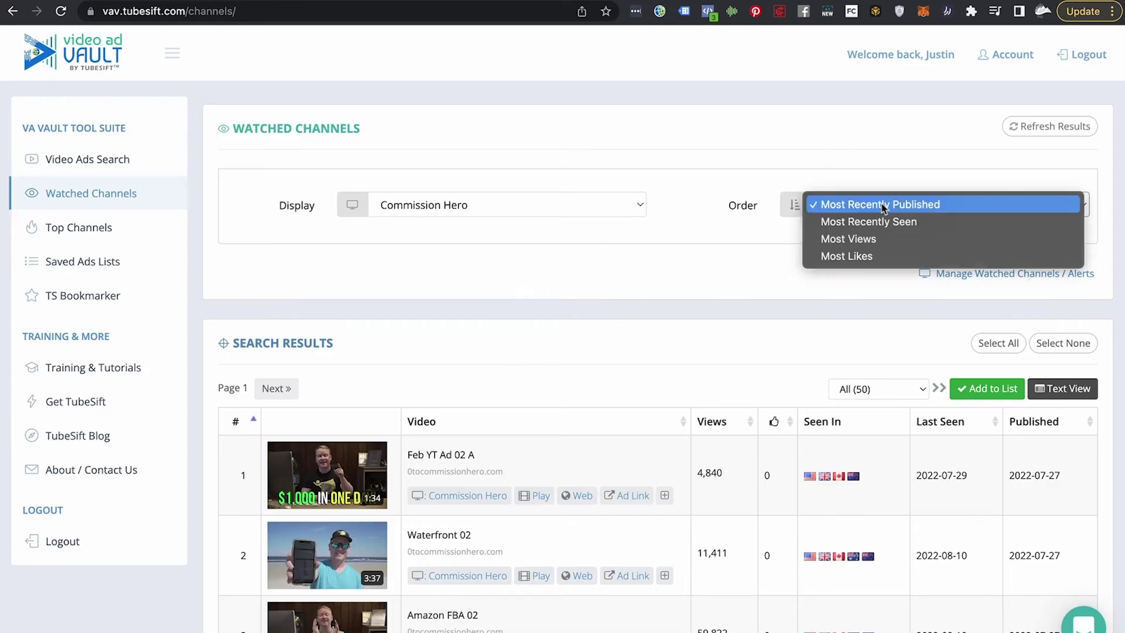
click(919, 278)
Check the watched channels email alerts, keeping them On with Daily frequency.
click(966, 273)
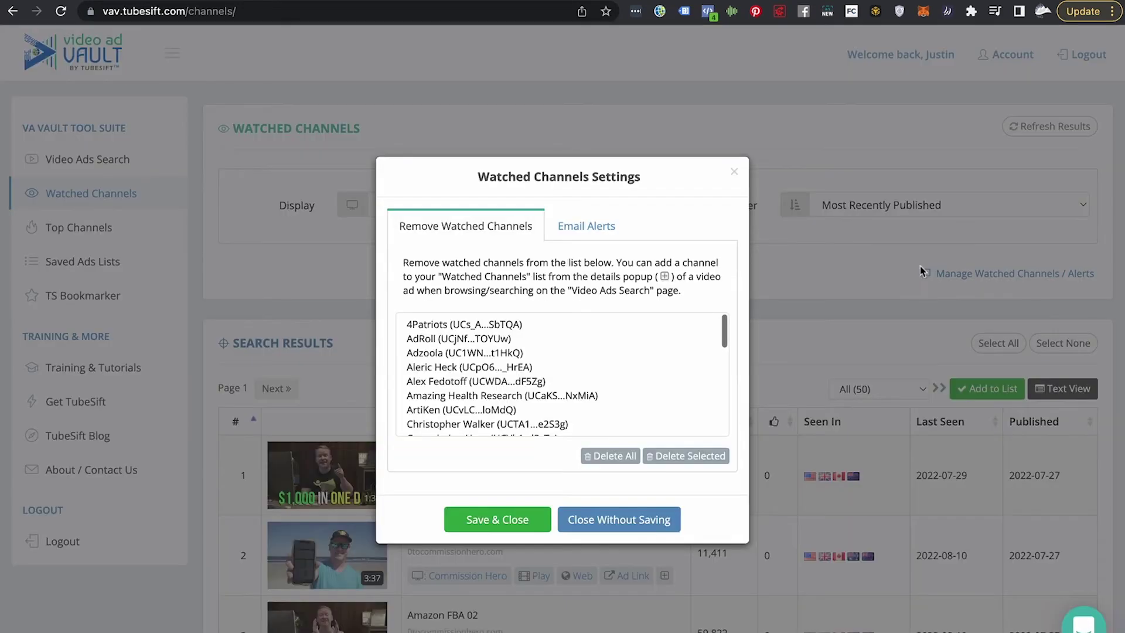
click(587, 226)
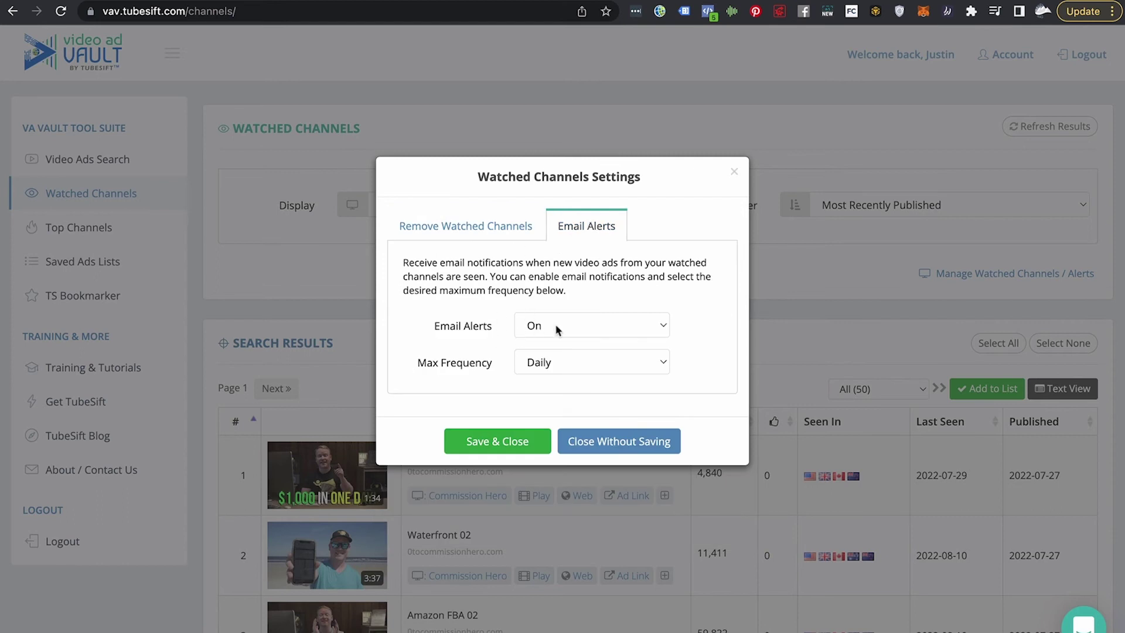
click(541, 370)
click(719, 374)
click(759, 119)
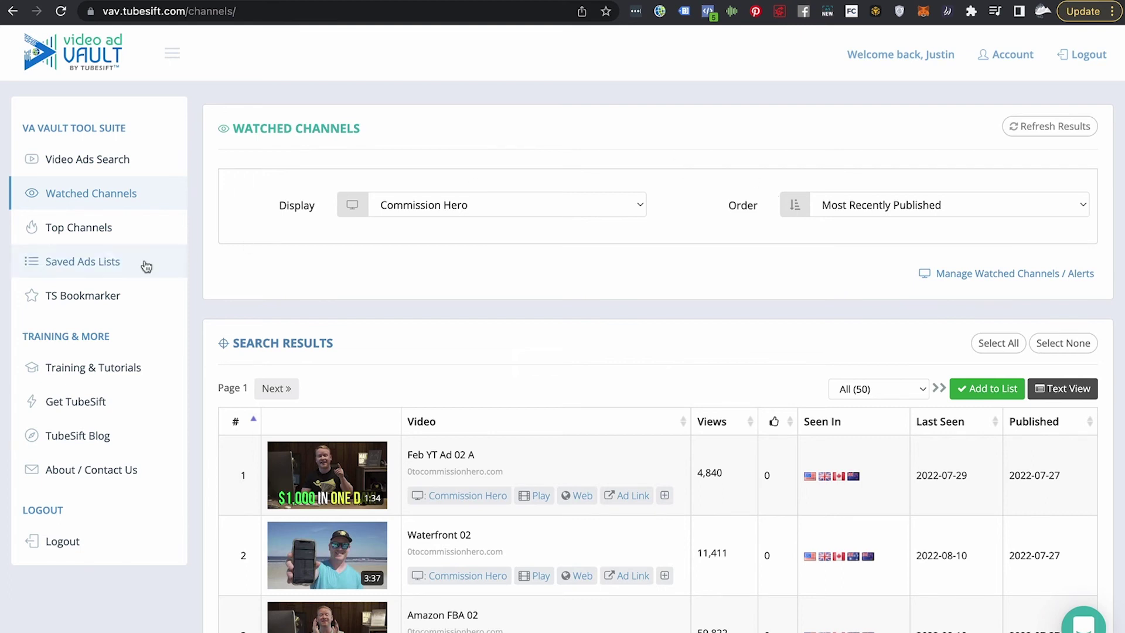
Search ads for 'solar texas' across title, description, channel name and Domain/URL.
click(109, 160)
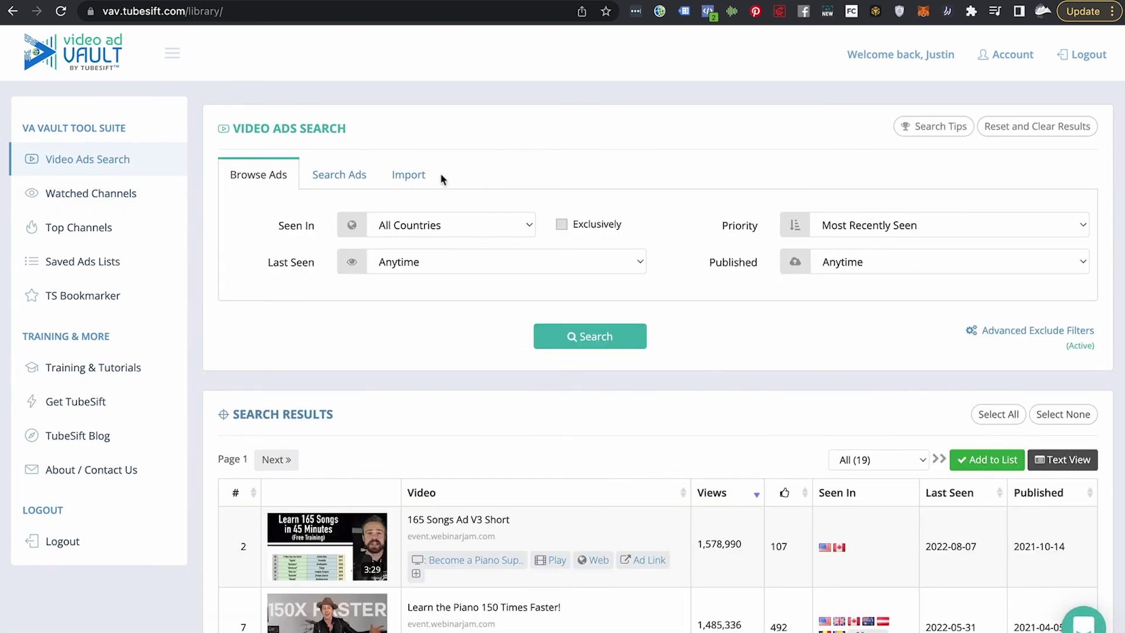
click(351, 177)
click(416, 228)
text(solar texas)
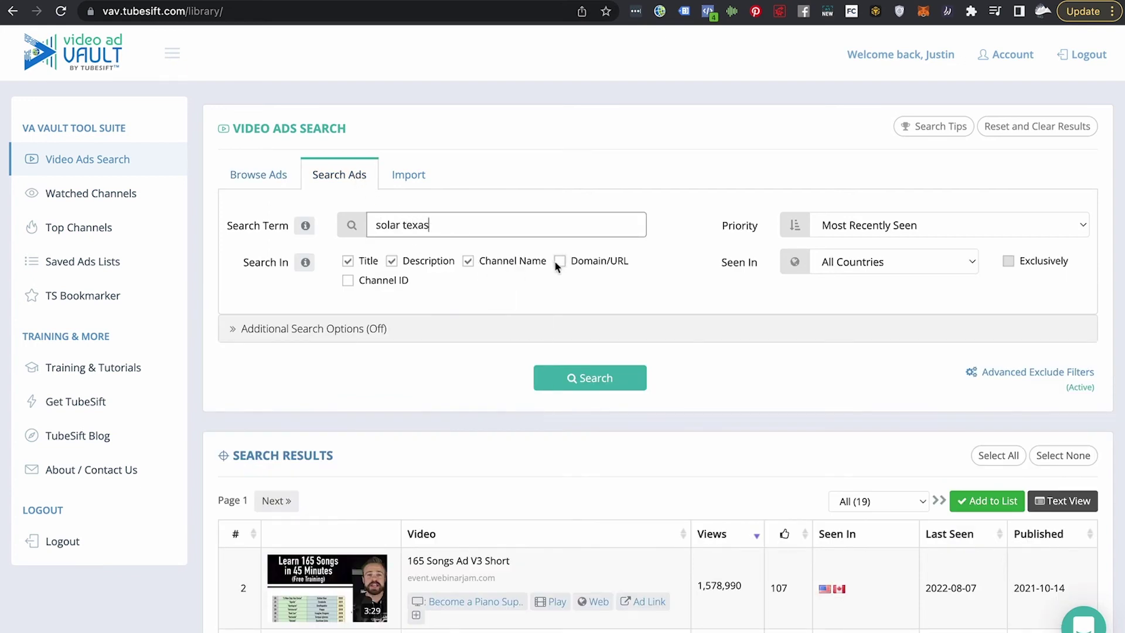
click(560, 262)
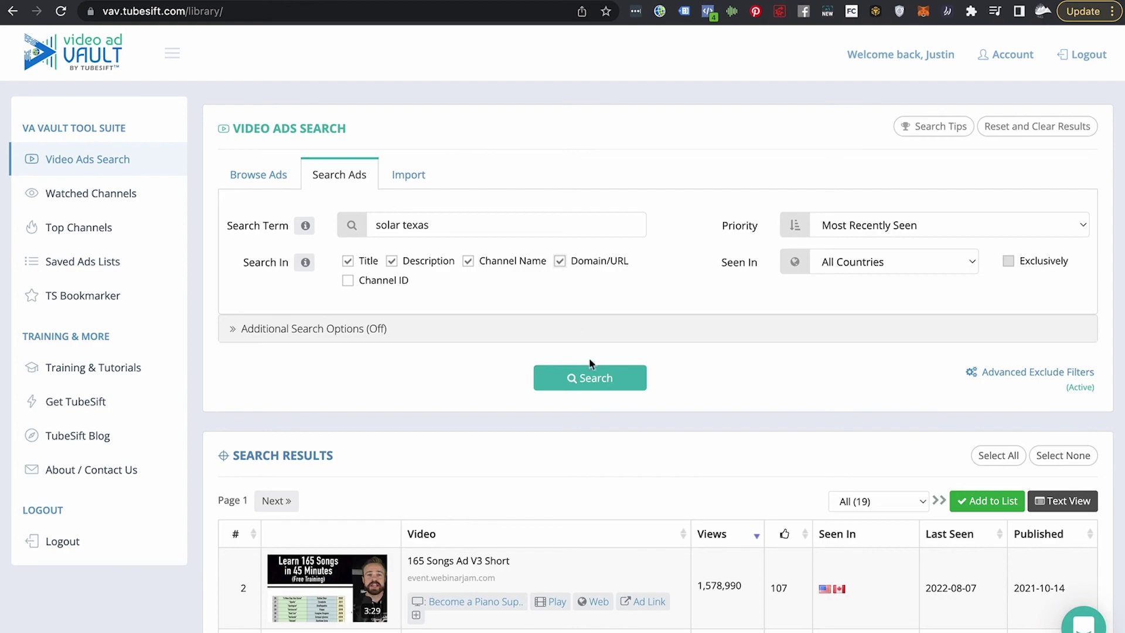
click(591, 376)
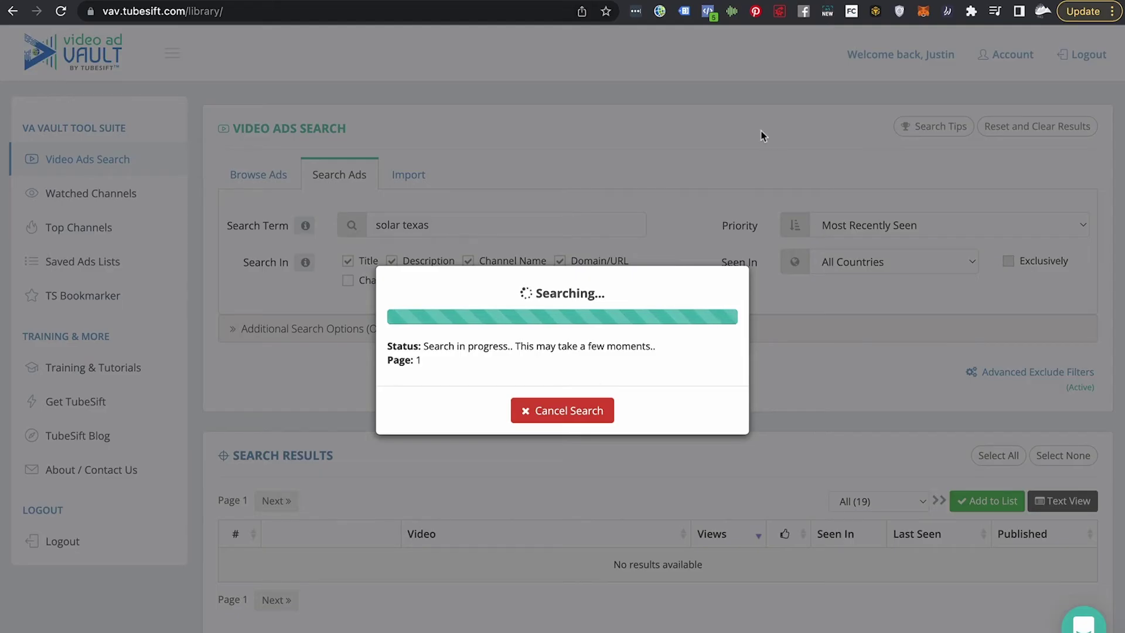
scroll(762, 136, down, 1)
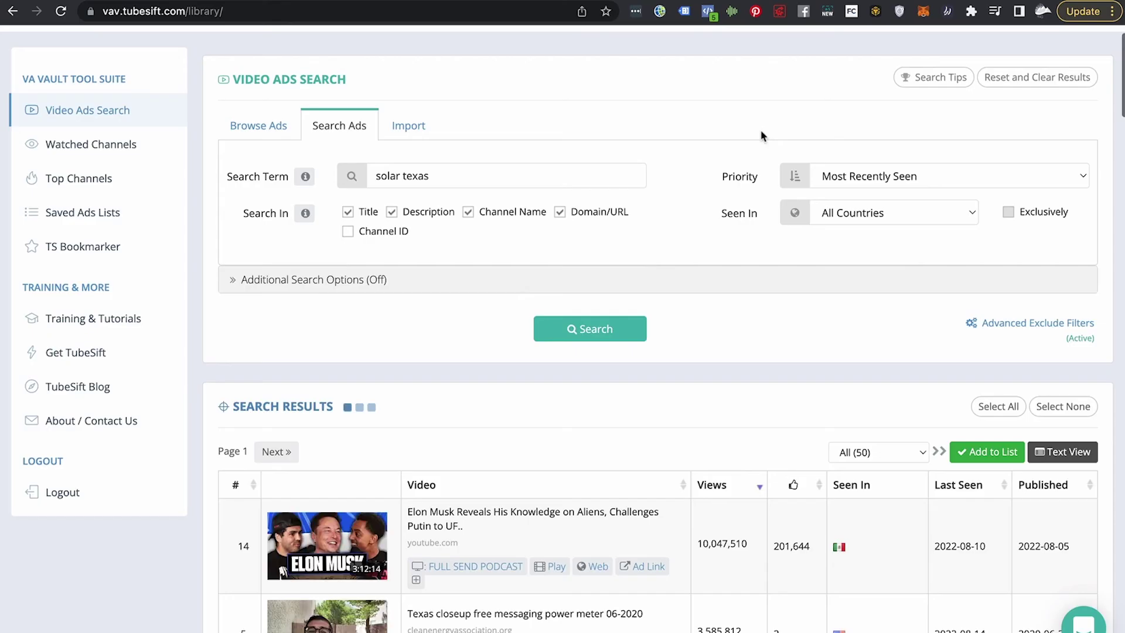
scroll(672, 415, down, 4)
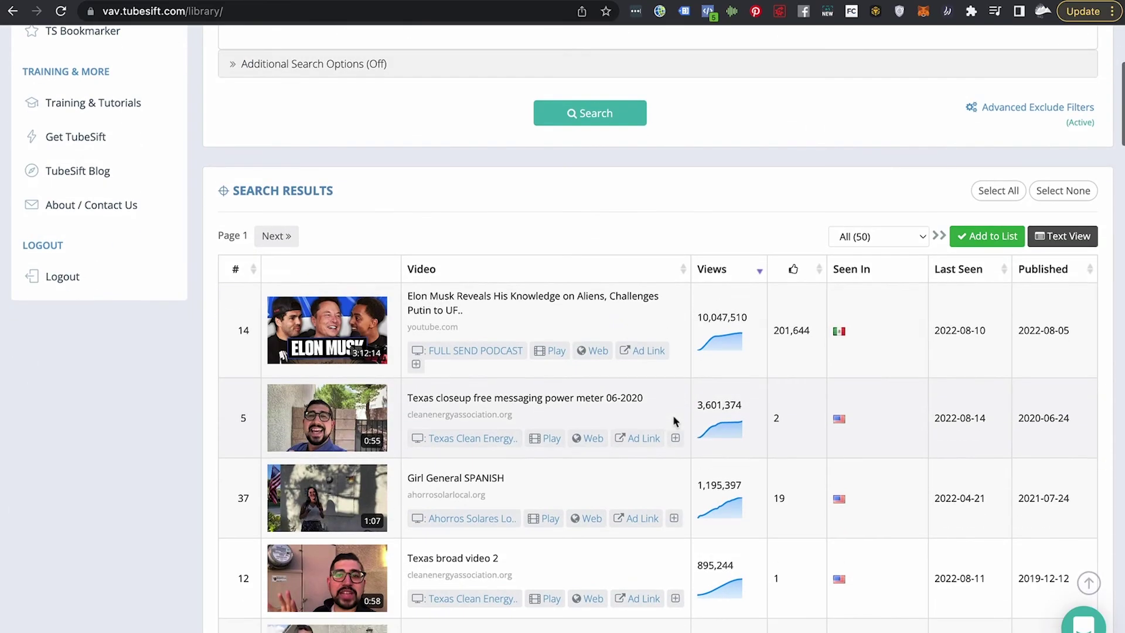
scroll(726, 388, down, 8)
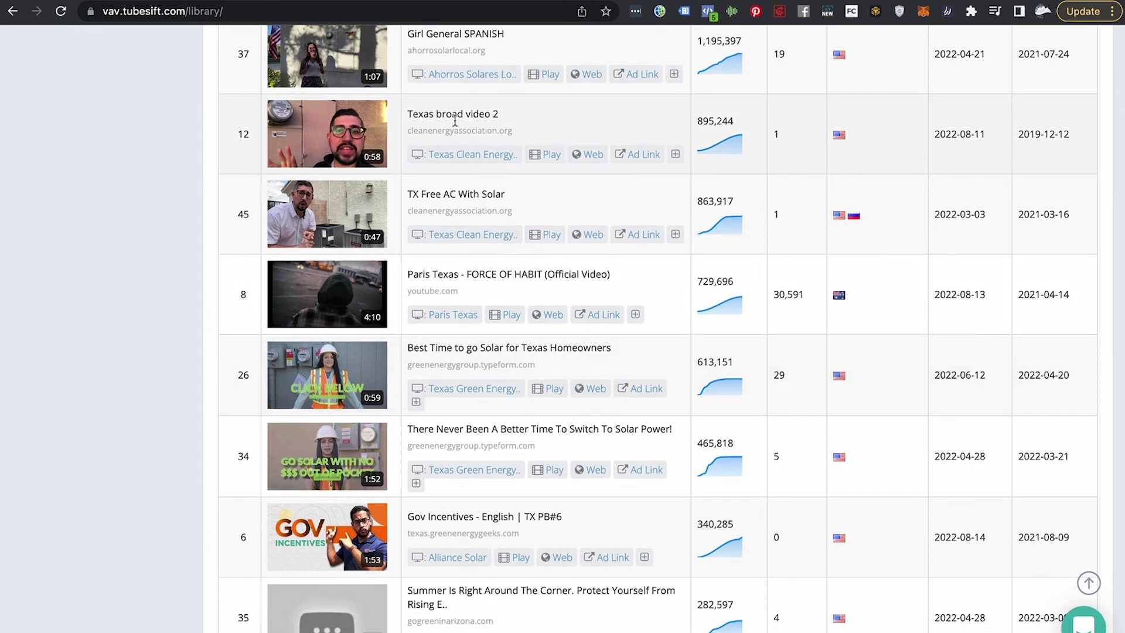
scroll(632, 304, down, 7)
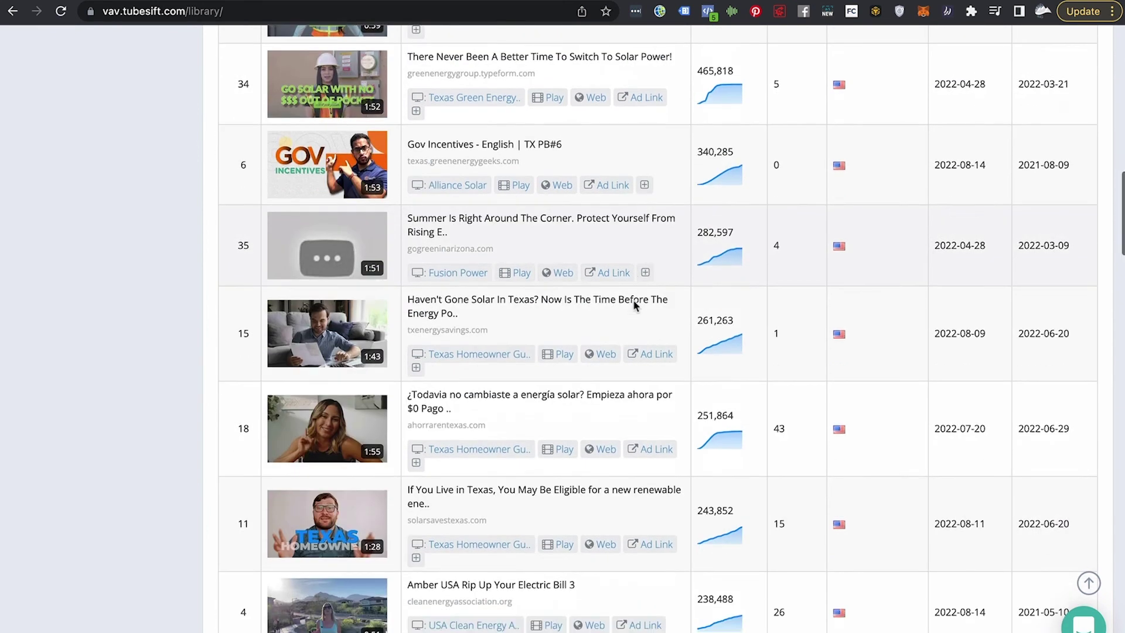